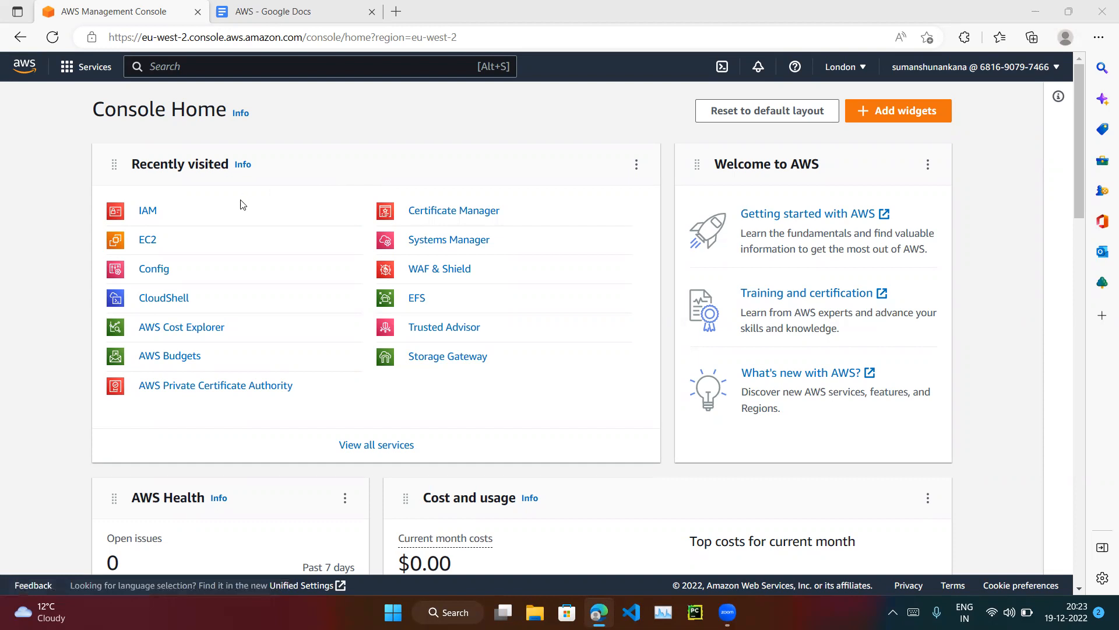
Step: Open the IAM service and go to its list of roles
click(146, 216)
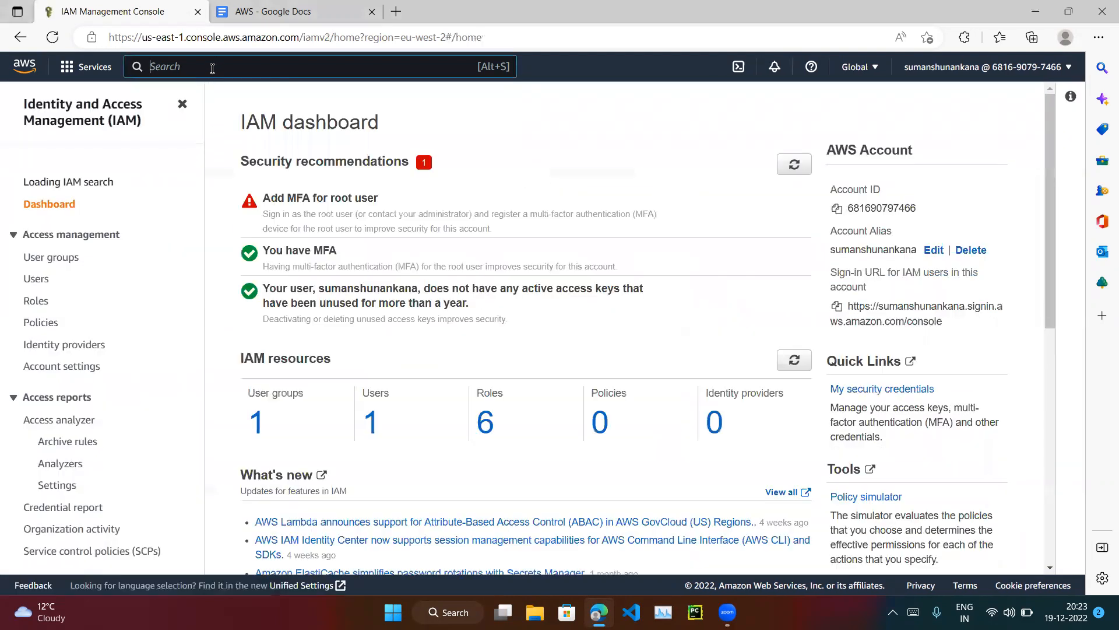
click(212, 64)
text(IAM)
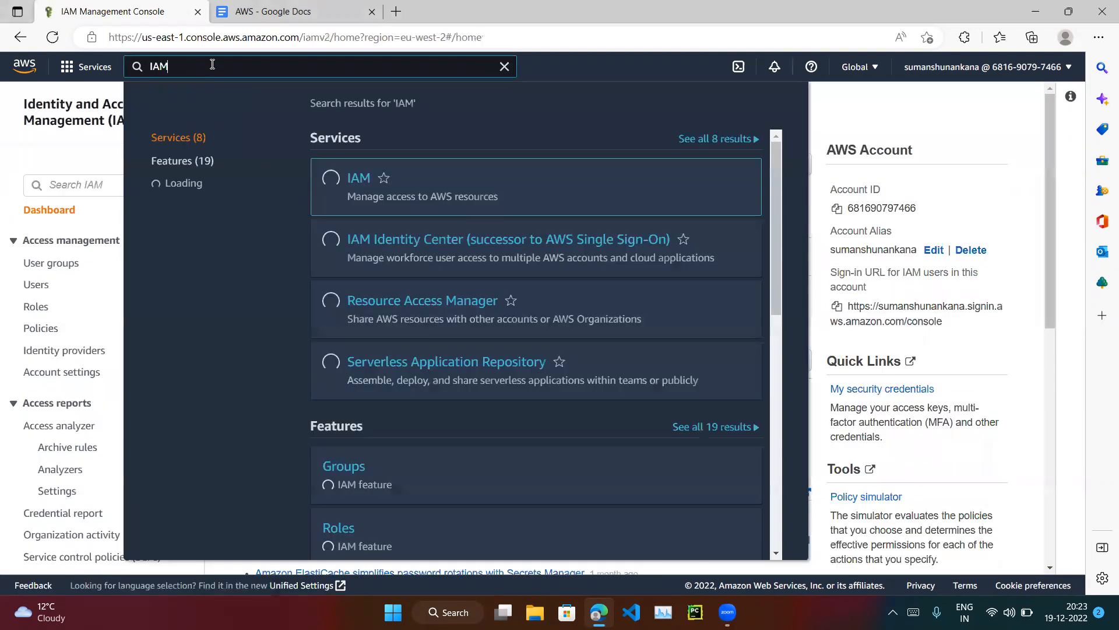
click(355, 181)
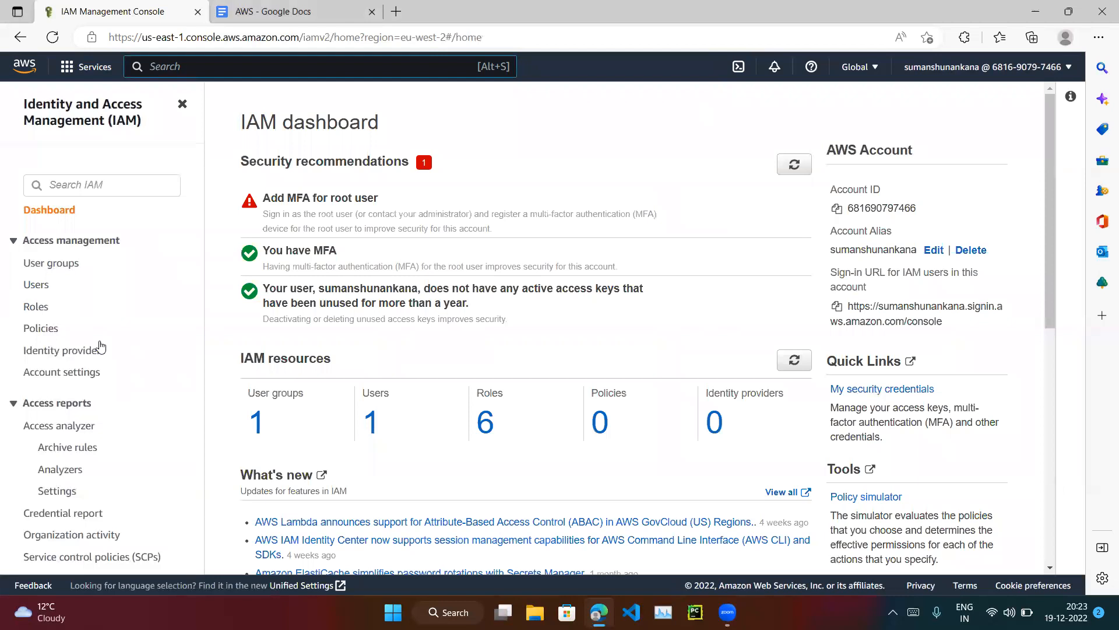
click(29, 308)
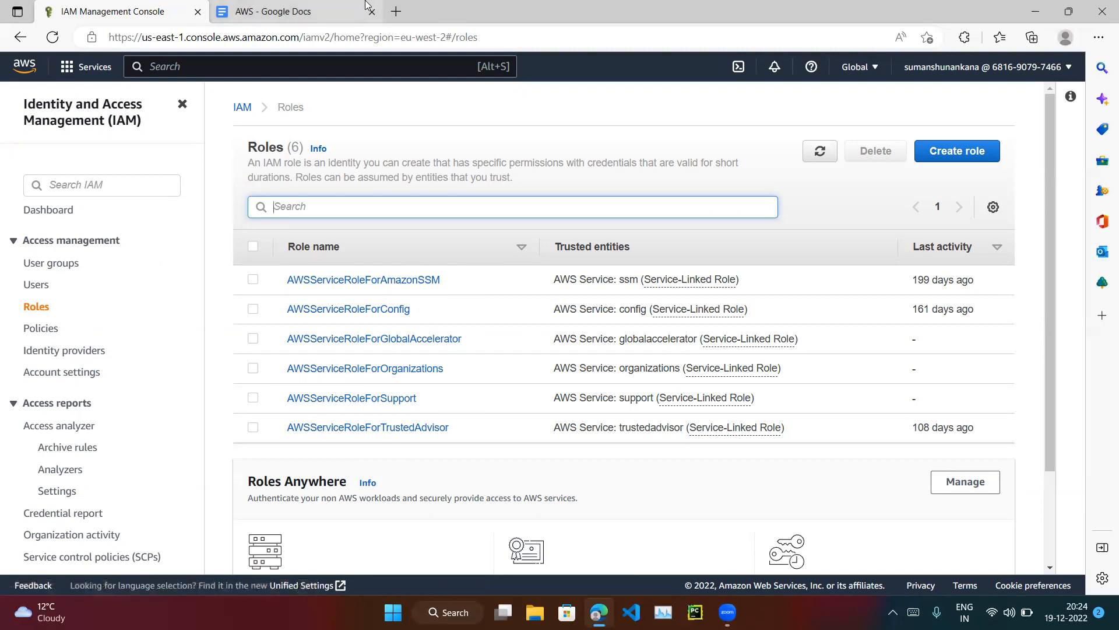
Step: Switch to the AWS notes in Google Docs and add the line "EC2 —> aws iam list-users" below the existing steps
click(321, 5)
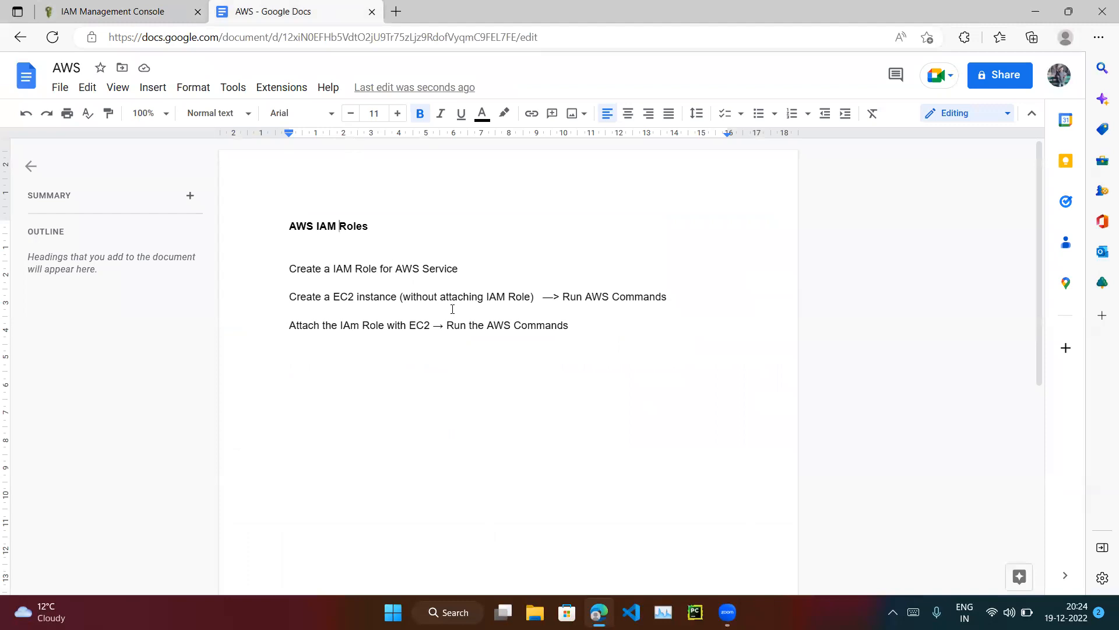
click(129, 8)
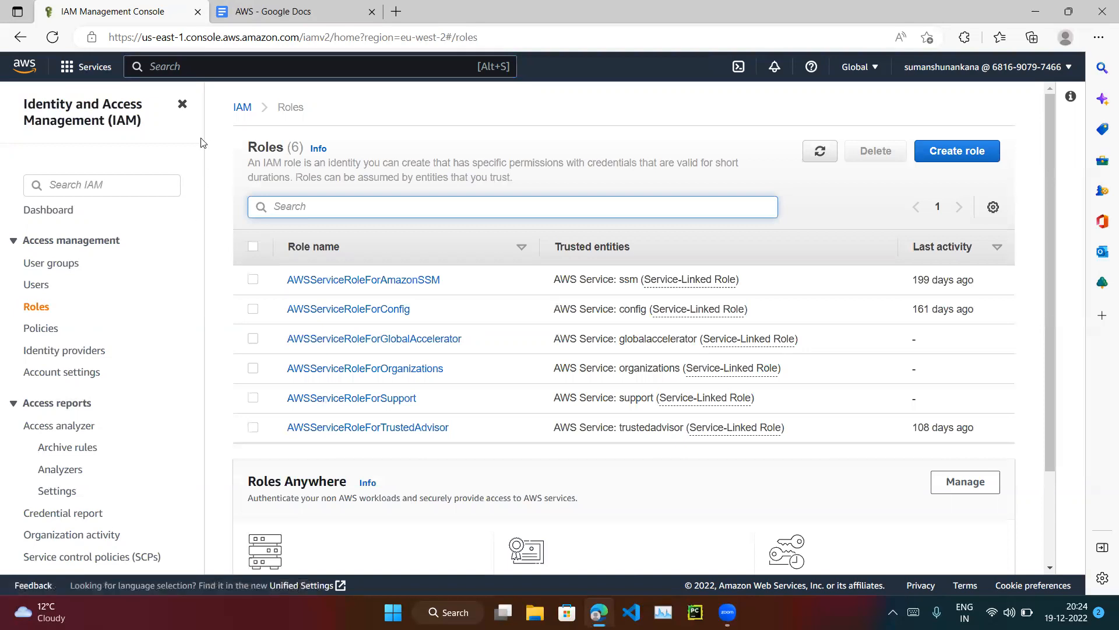
click(285, 11)
click(580, 325)
key(Return)
key(Return)
text(EC2)
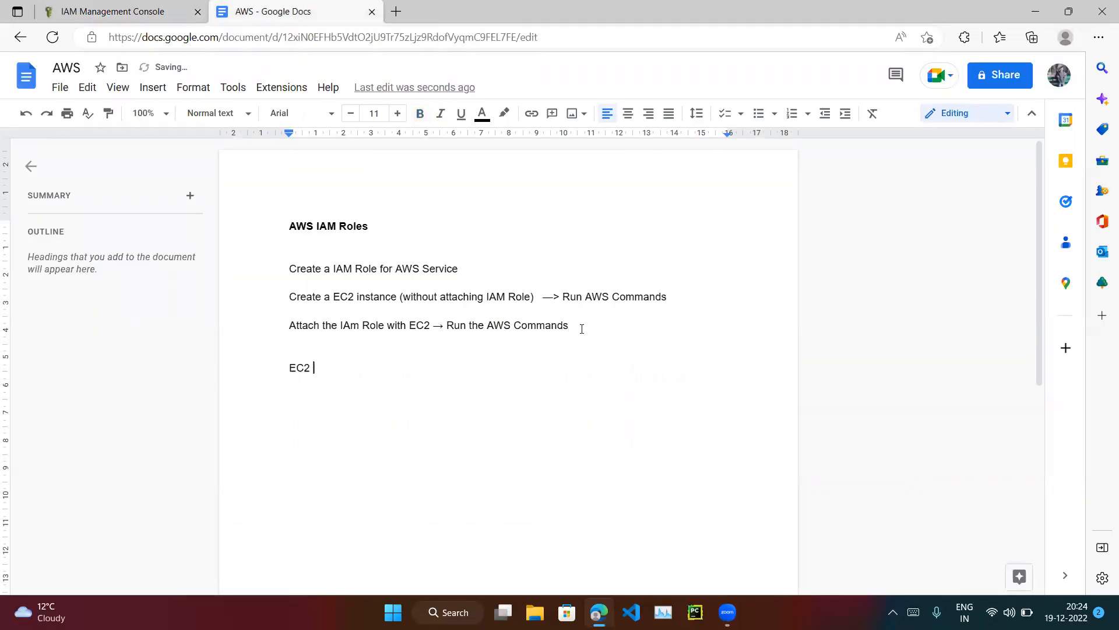
drag(563, 327, 296, 269)
click(350, 354)
click(313, 376)
text(--> a)
text(ws iam l)
text(ist-users)
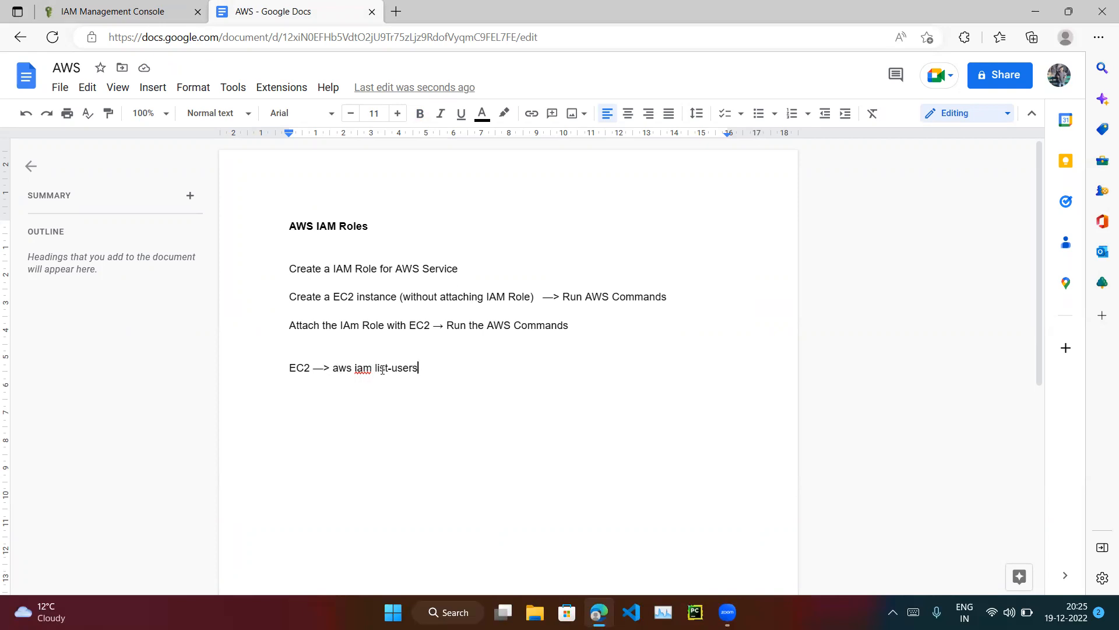
double_click(294, 367)
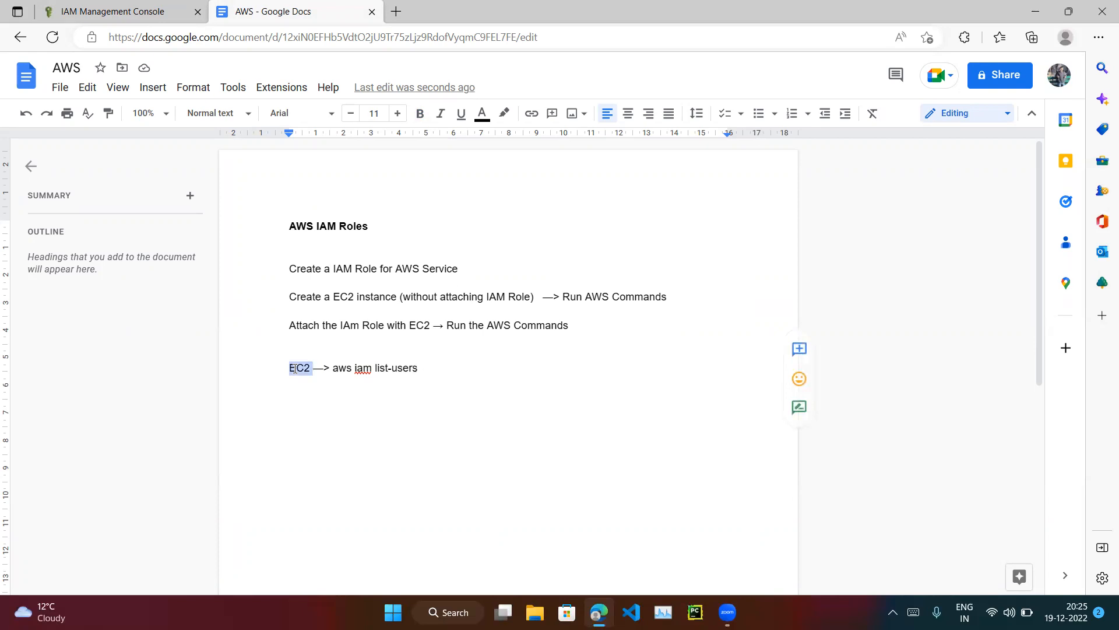
double_click(357, 368)
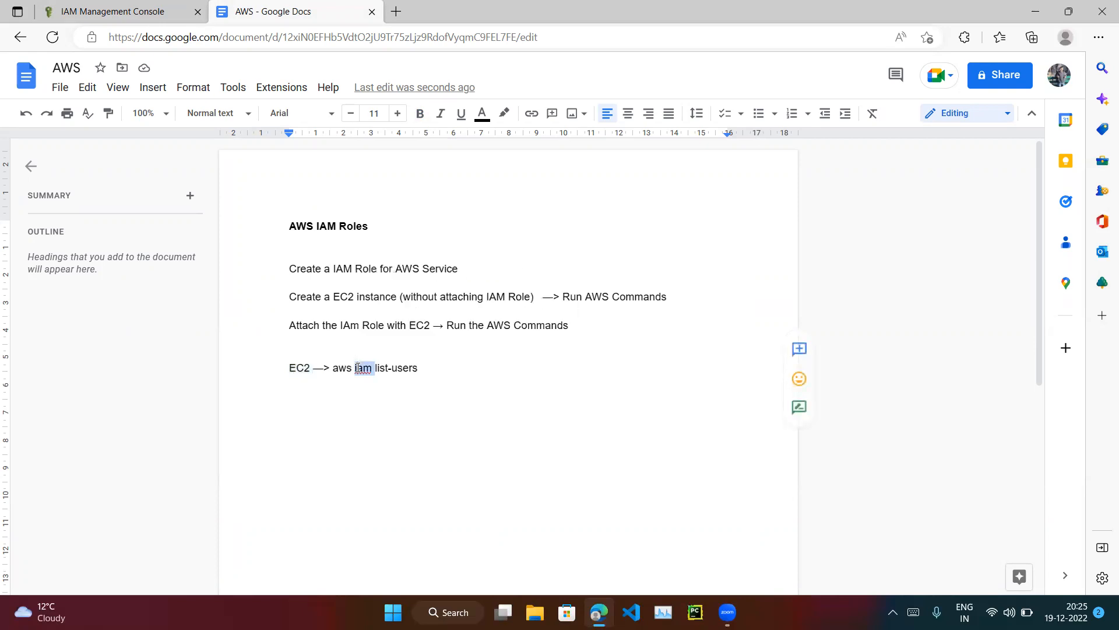
click(412, 367)
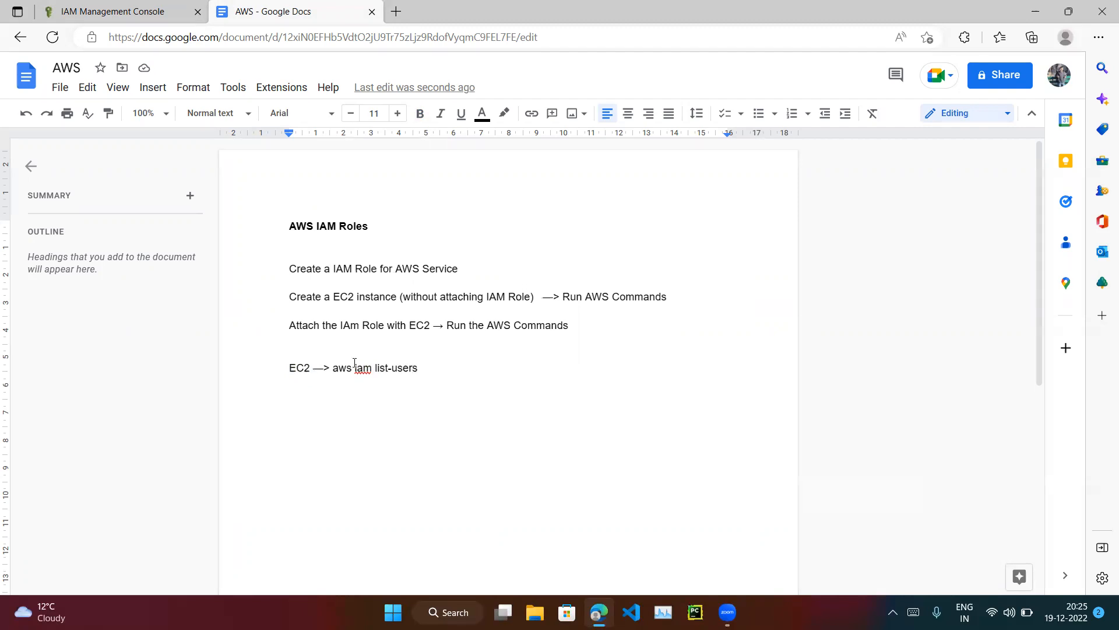
double_click(297, 370)
click(297, 373)
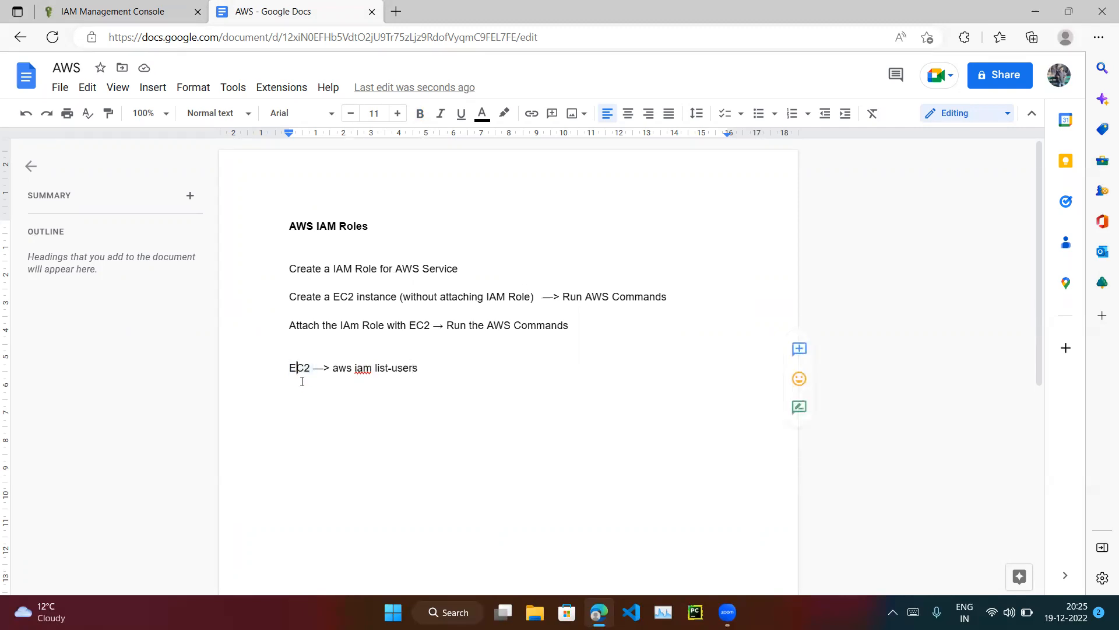
double_click(358, 366)
key(Left)
double_click(299, 370)
double_click(368, 368)
click(293, 369)
double_click(299, 368)
click(298, 369)
double_click(298, 368)
click(354, 265)
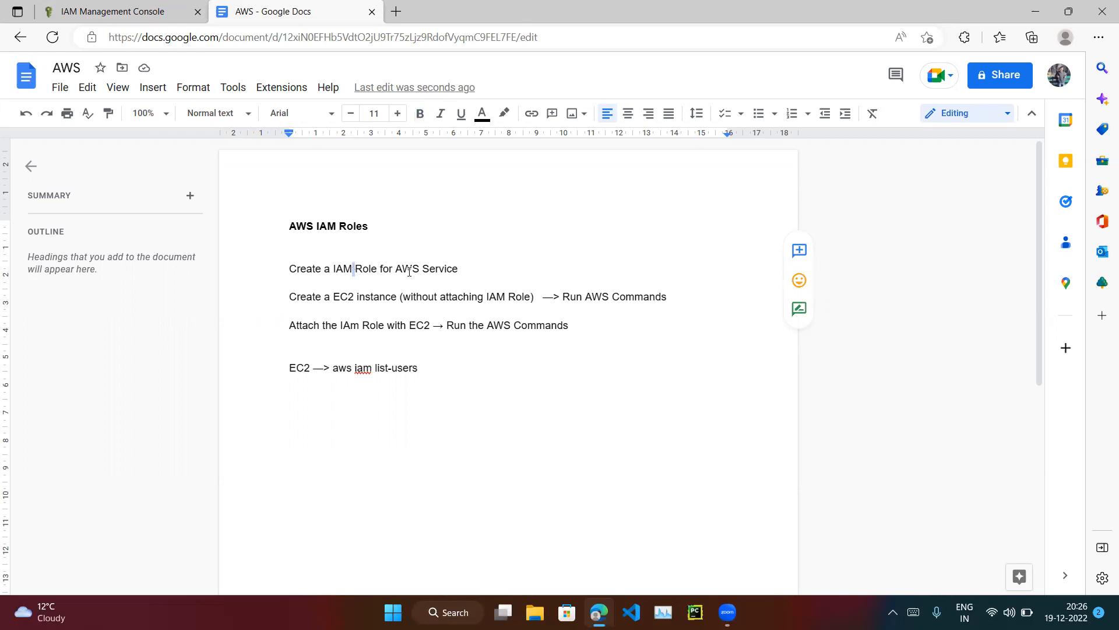
double_click(296, 370)
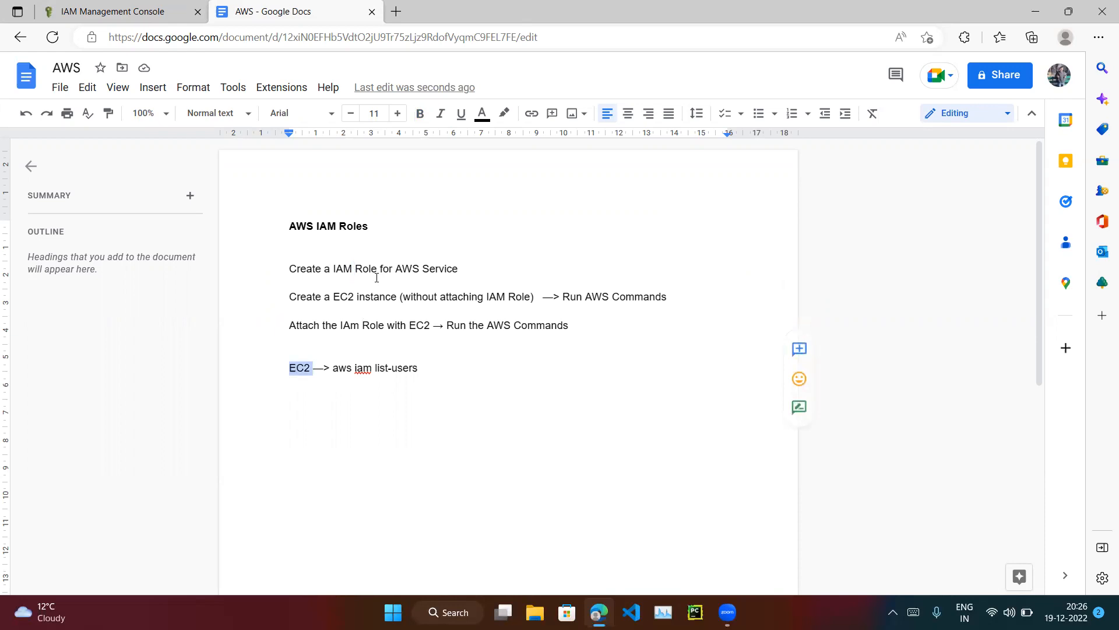
click(295, 388)
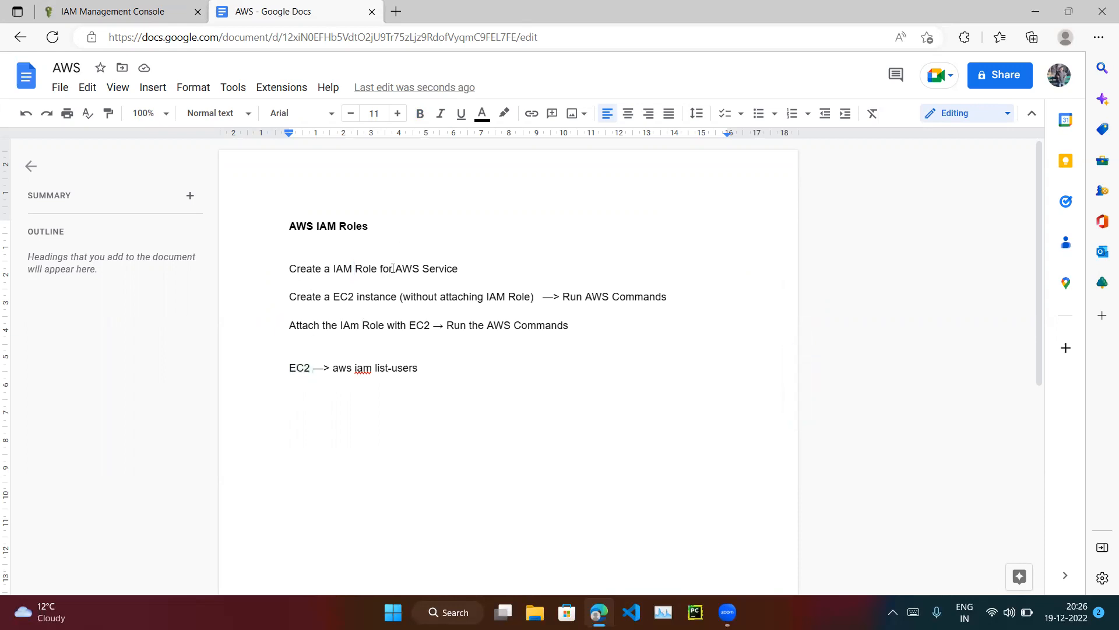
Step: Return to the IAM console and start a new role with AWS service as trusted entity and EC2 as use case
click(116, 8)
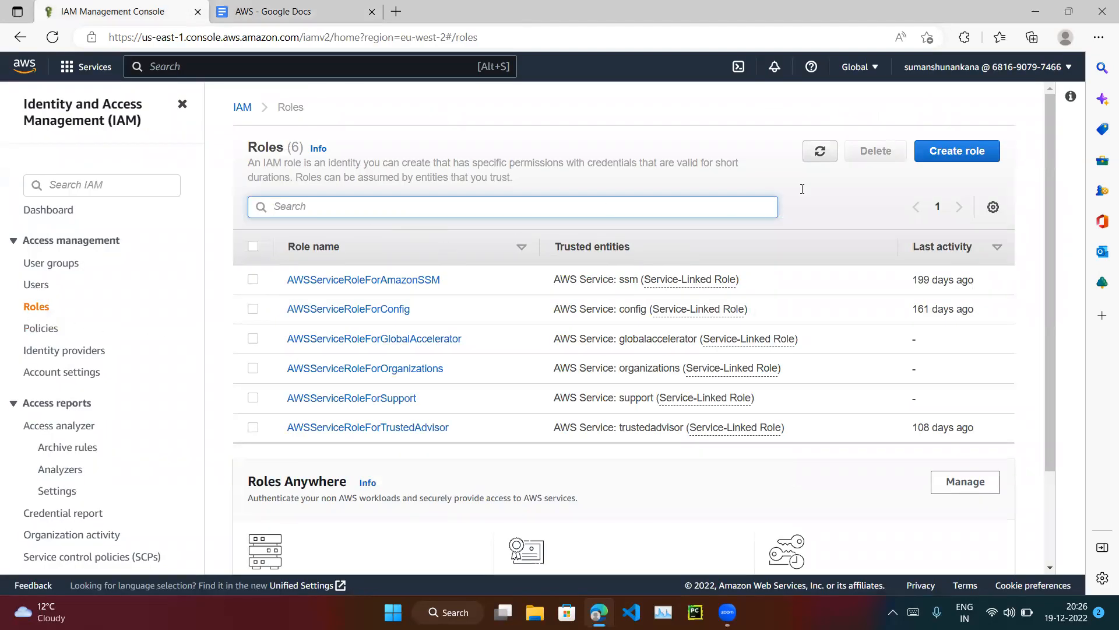
click(957, 152)
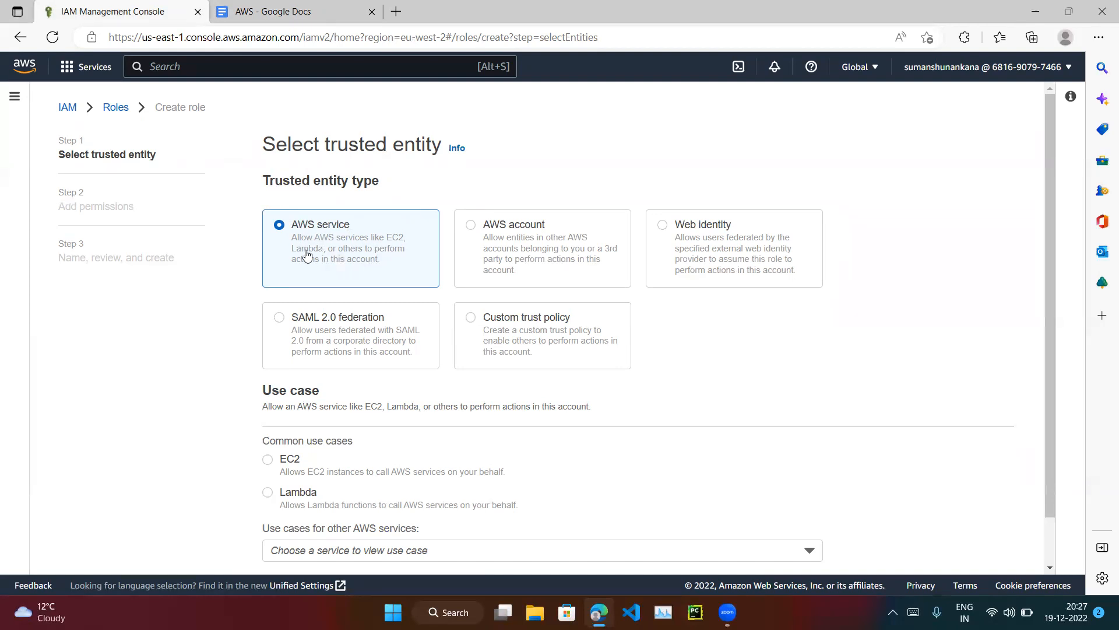
scroll(669, 401, down, 1)
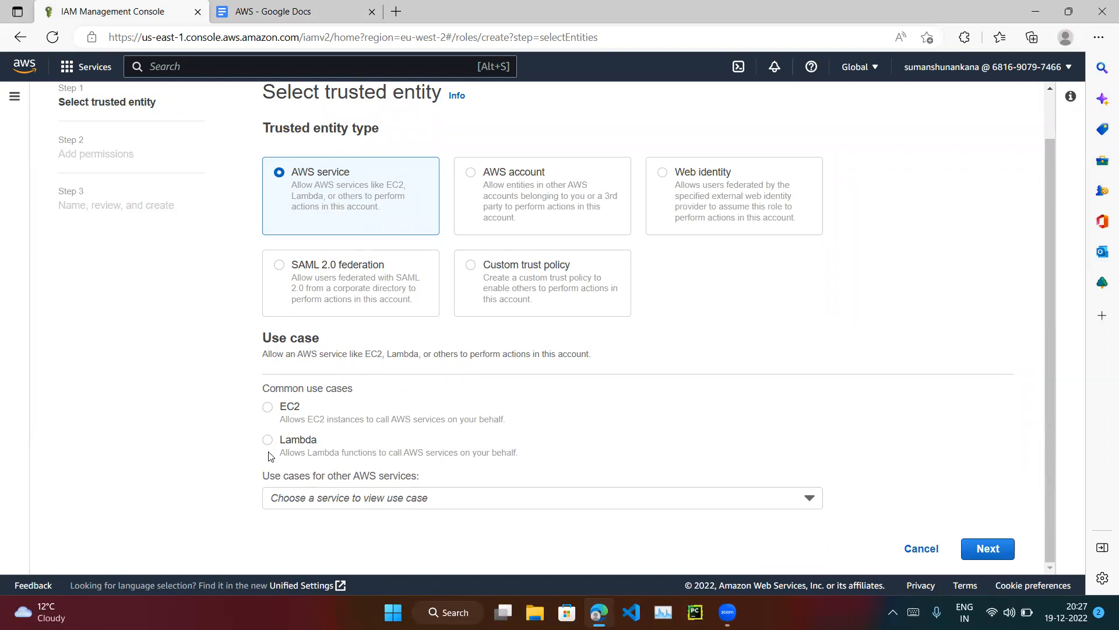
click(268, 408)
click(331, 499)
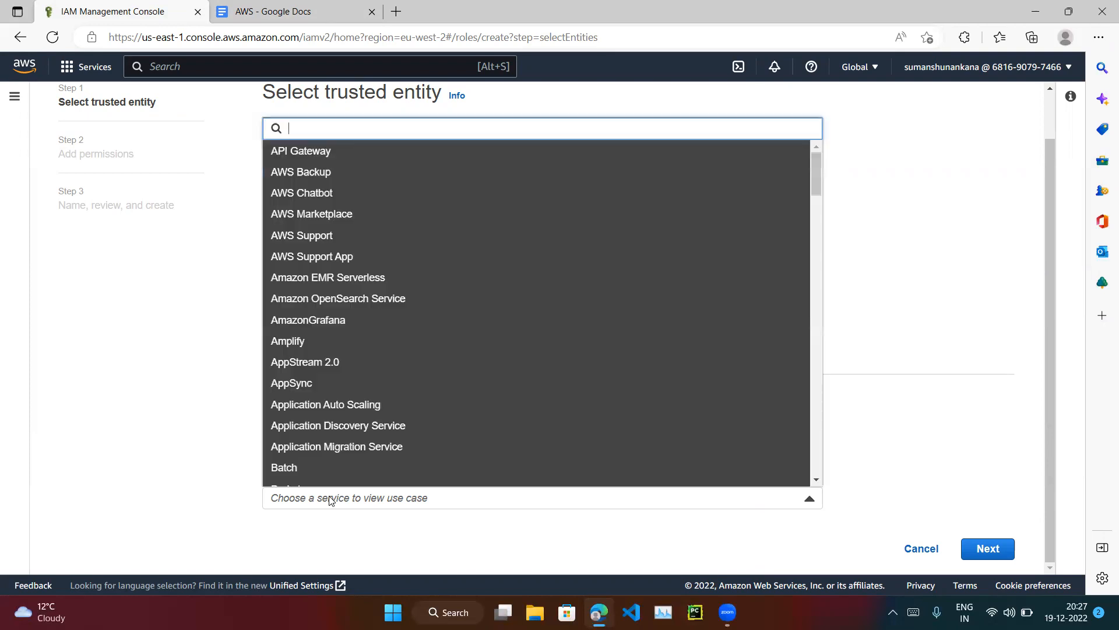
scroll(365, 415, down, 15)
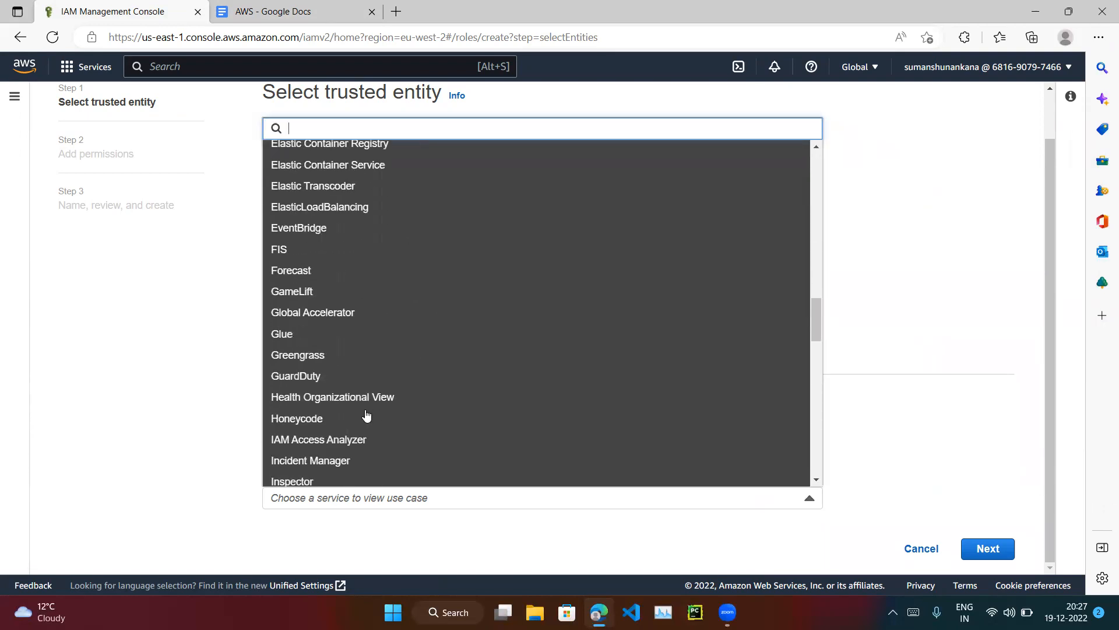
click(148, 365)
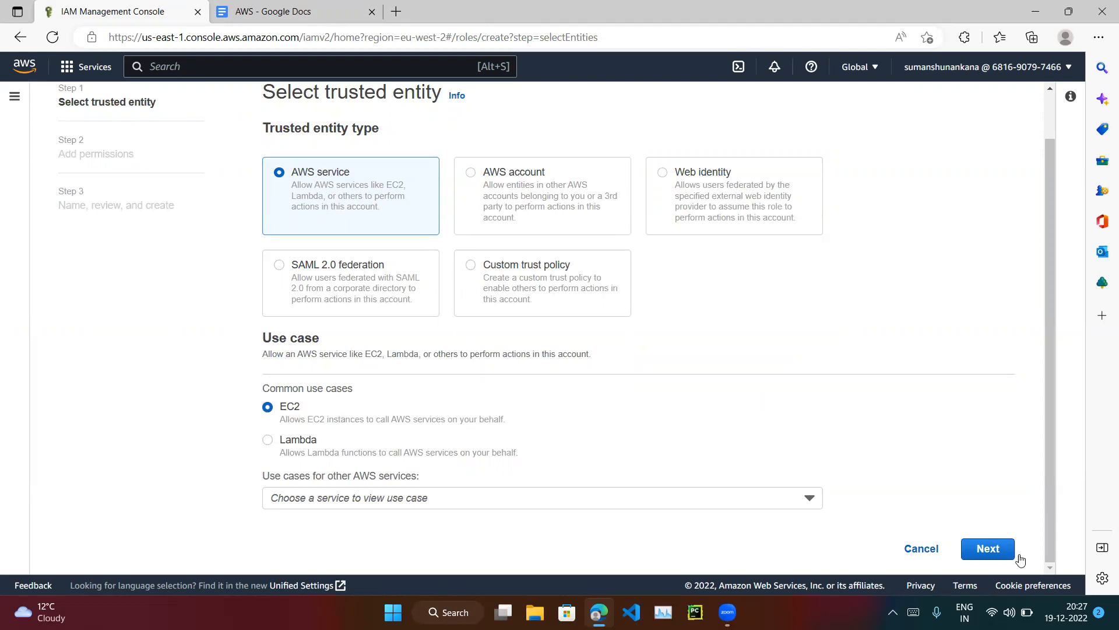
click(986, 550)
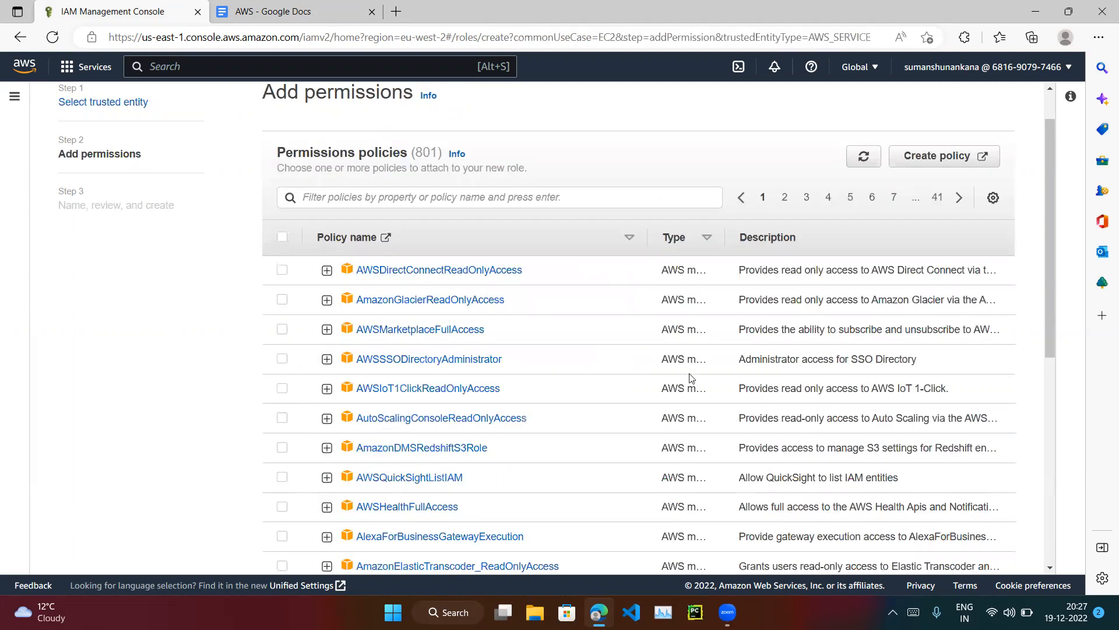
Step: Filter the permissions policies by "IAMRead" and attach IAMReadOnlyAccess to the new role
click(467, 202)
text(IAMRea)
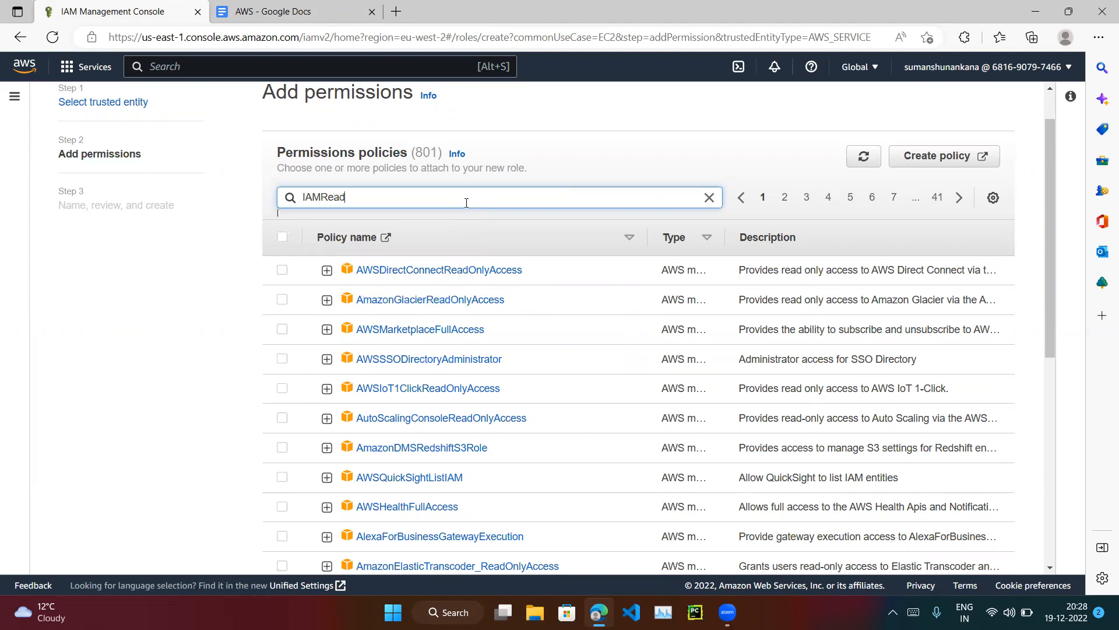
text(d)
key(Return)
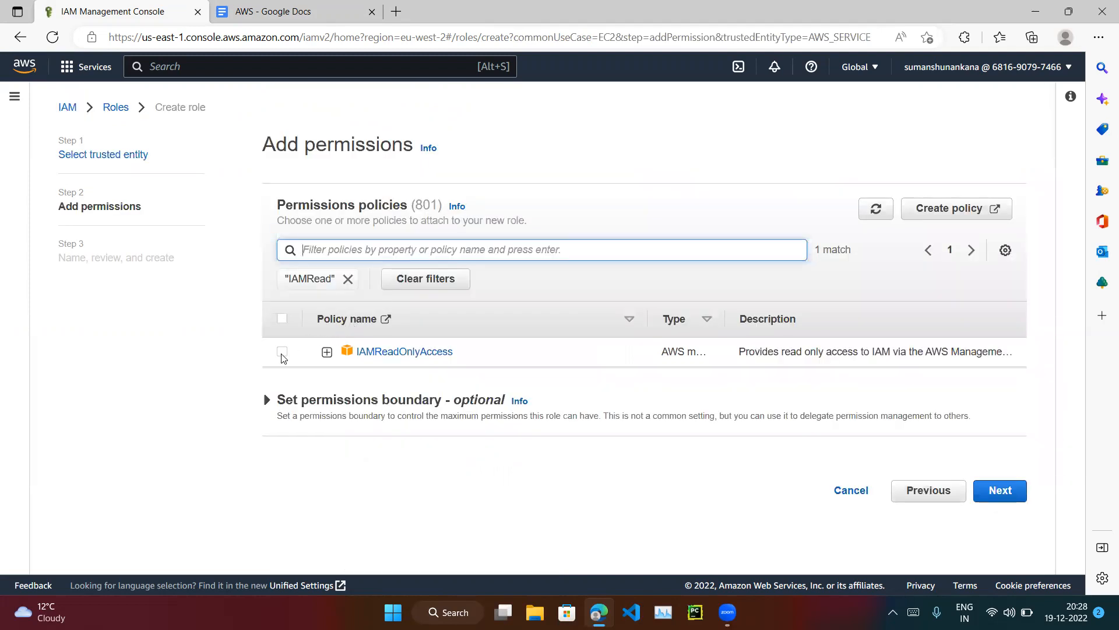
click(282, 354)
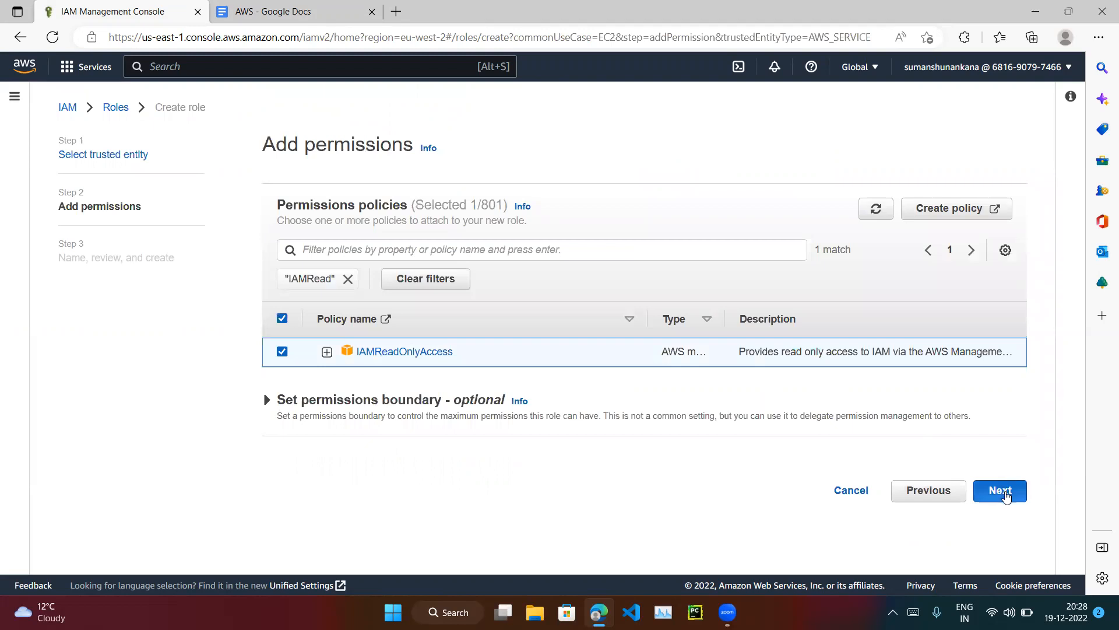
click(1006, 496)
Step: Name the role DemoEC2IAMReadOnlyRole, review its trust policy and permissions, and create it
click(495, 268)
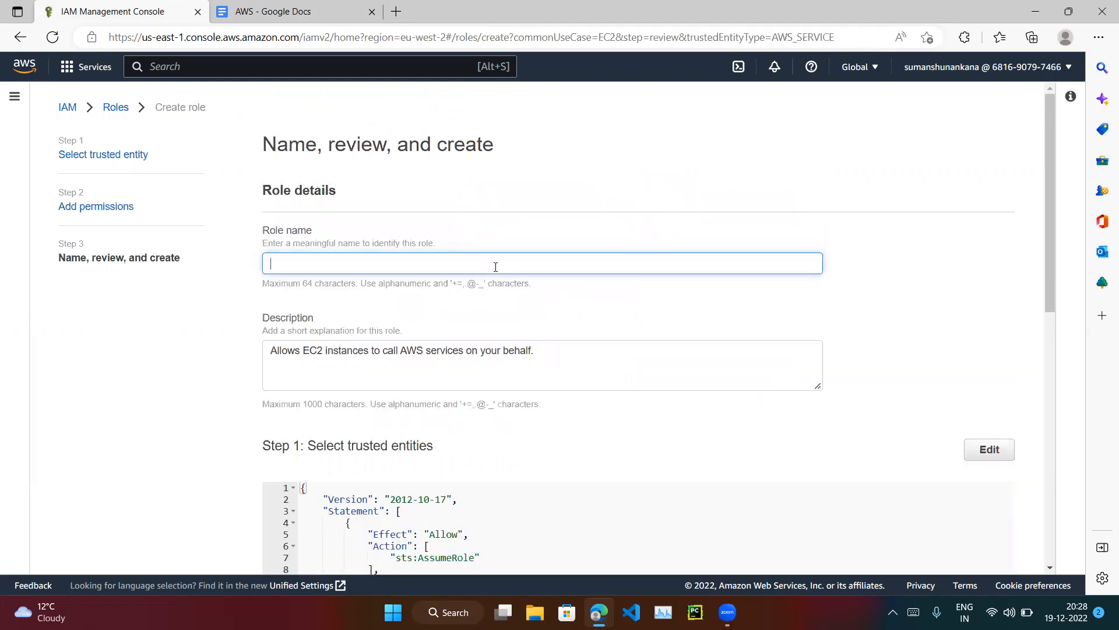
text(DemoEC2IAMReadOnlyRole)
scroll(670, 333, down, 3)
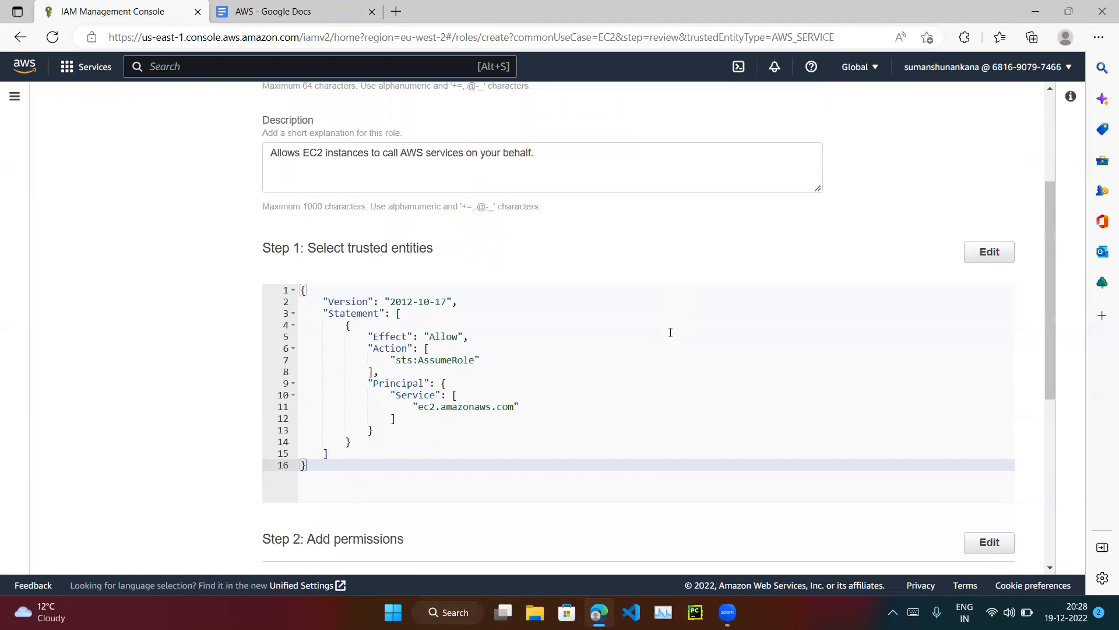
scroll(671, 333, down, 4)
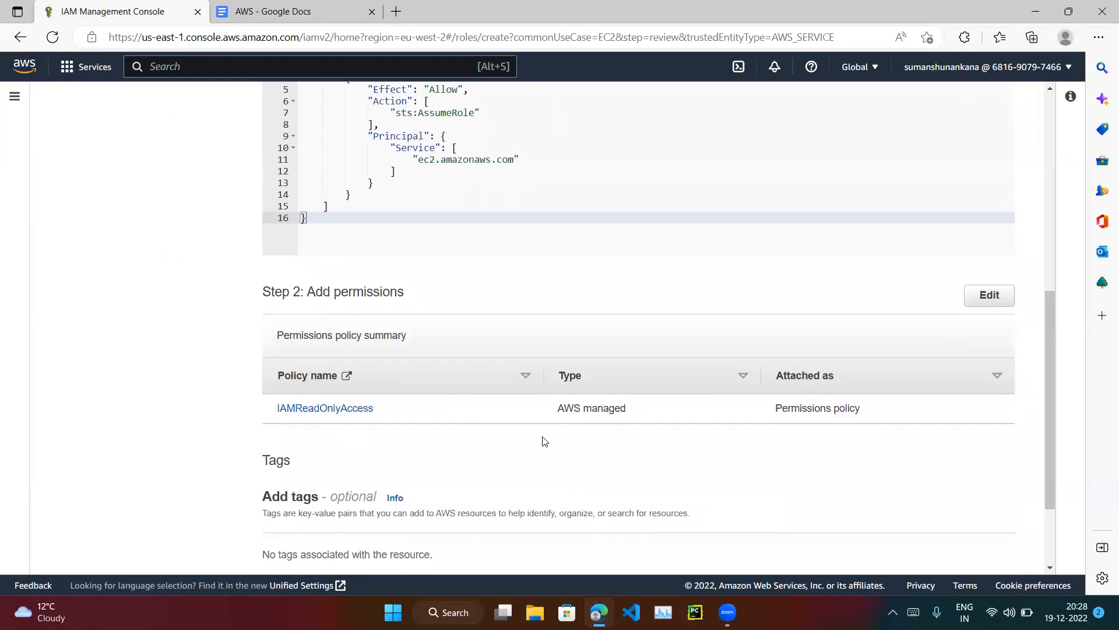
scroll(544, 441, down, 2)
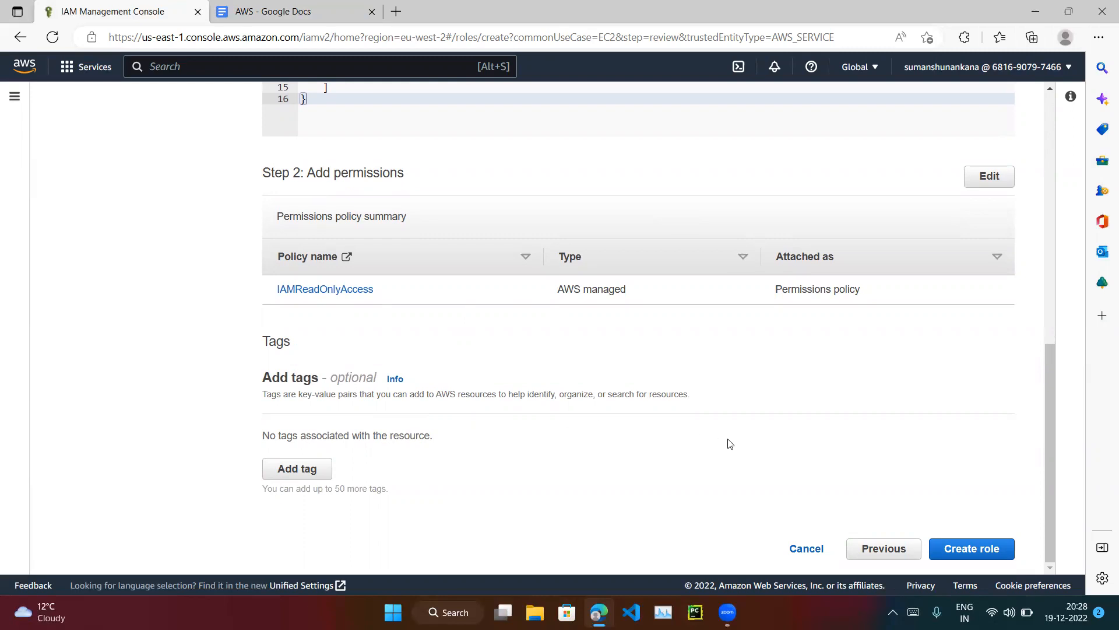
click(975, 550)
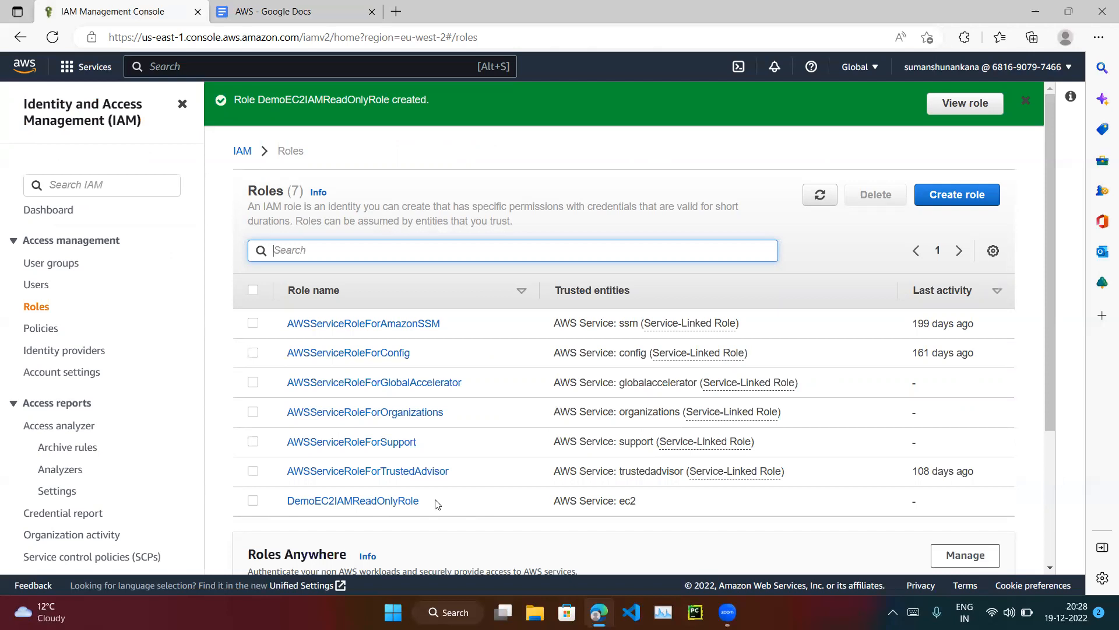
Step: Go to the EC2 service's running instances and start launching a new instance
click(287, 65)
text(EC2)
click(352, 178)
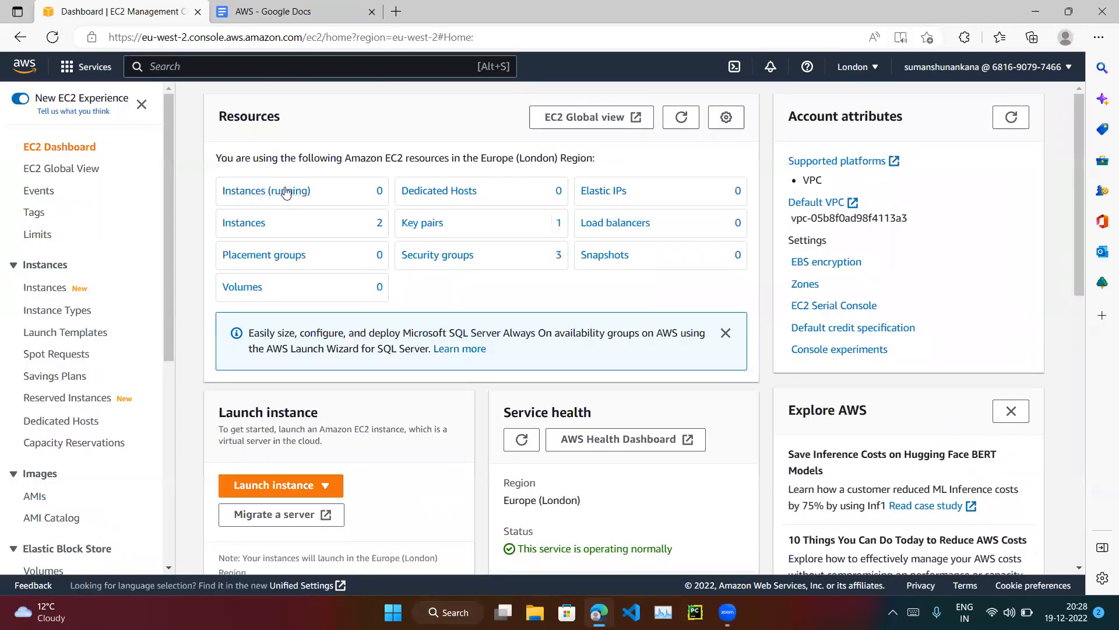
click(286, 193)
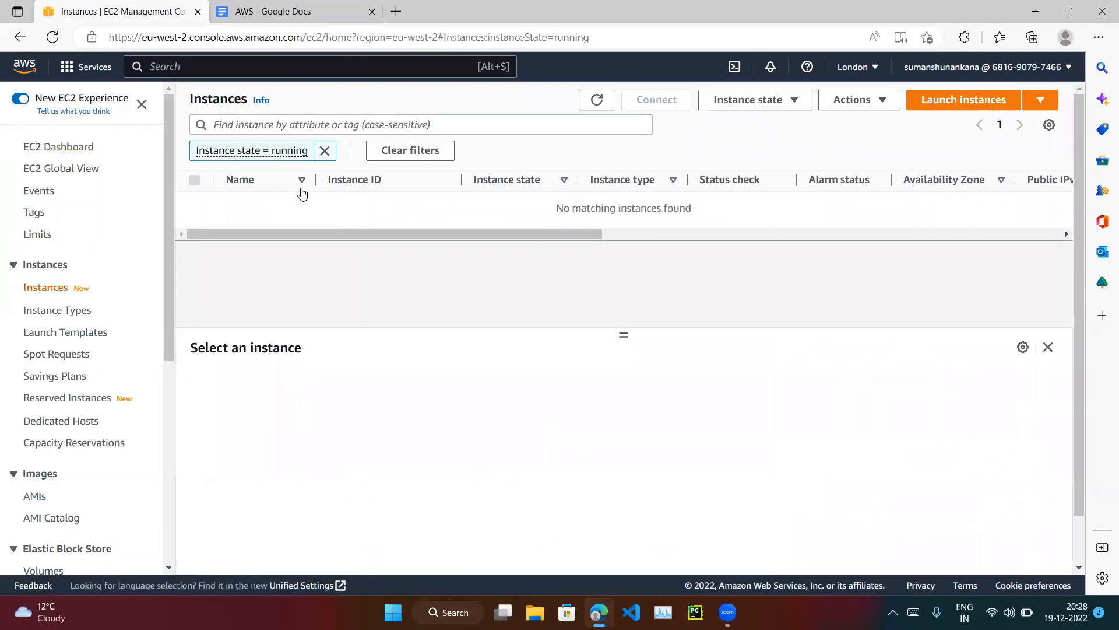
click(959, 104)
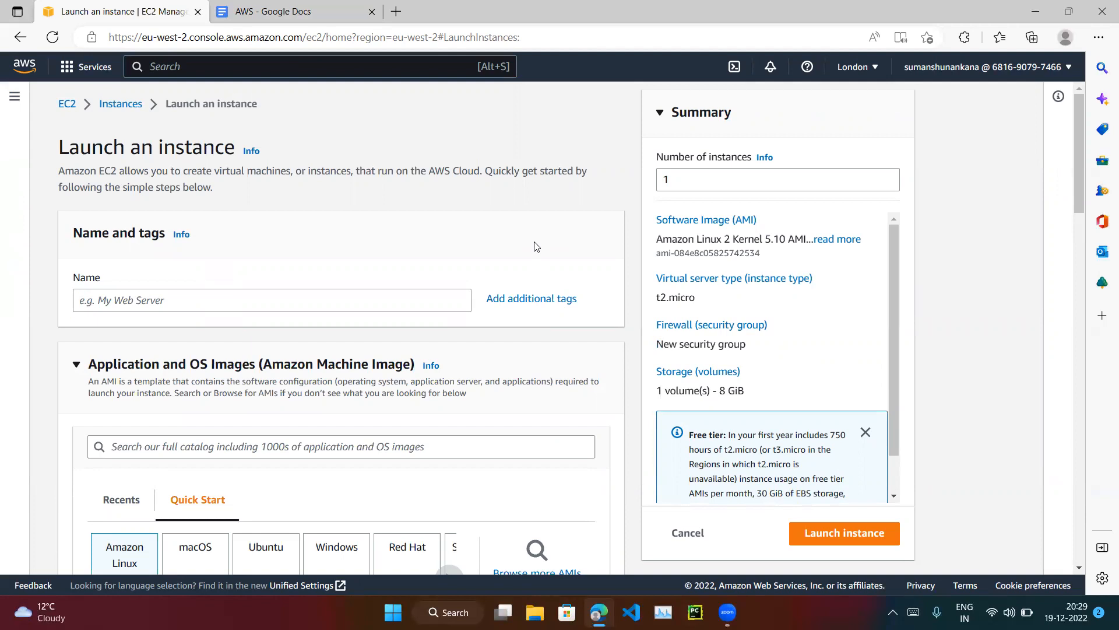
Step: Name the new instance DemoEC2
scroll(536, 247, down, 1)
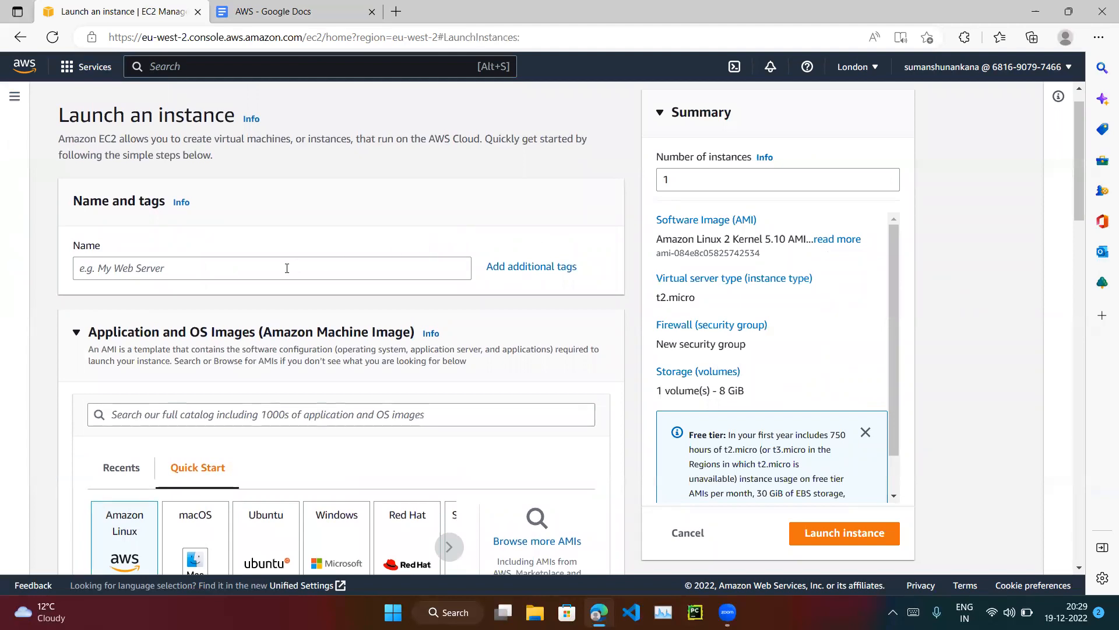
click(258, 269)
text(D)
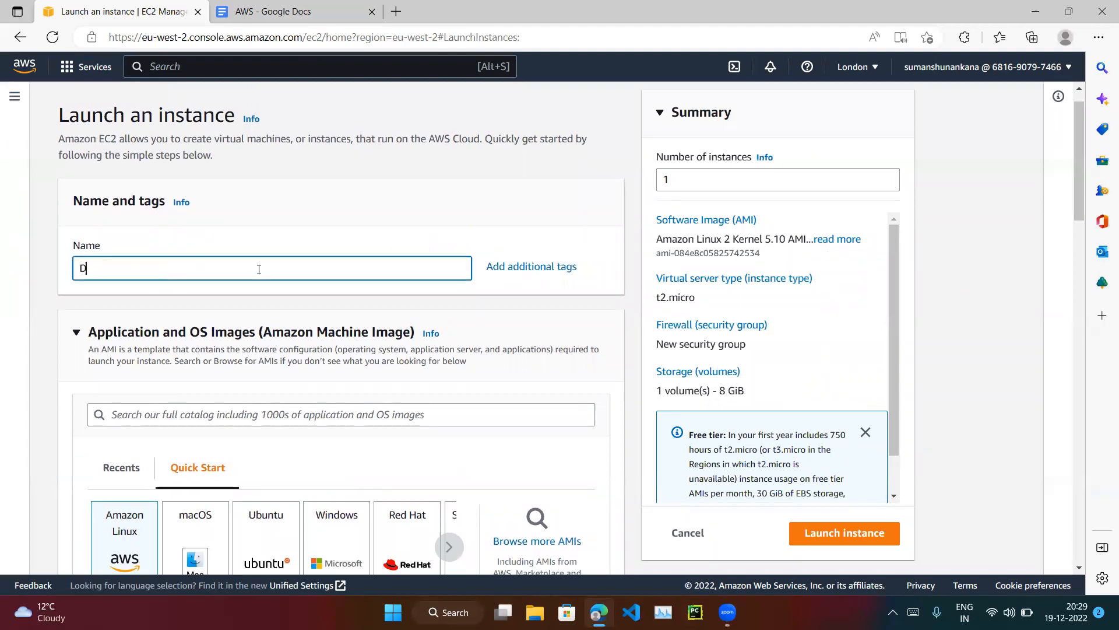
text(EMoEC2)
key(BackSpace)
key(BackSpace)
key(BackSpace)
key(BackSpace)
key(BackSpace)
key(BackSpace)
key(BackSpace)
text(DemoEC2)
key(BackSpace)
key(BackSpace)
text(C@)
key(BackSpace)
text(2)
Step: Review the launch settings for machine image, instance type, key pair, network, storage and the advanced IAM instance profile option
scroll(312, 332, down, 3)
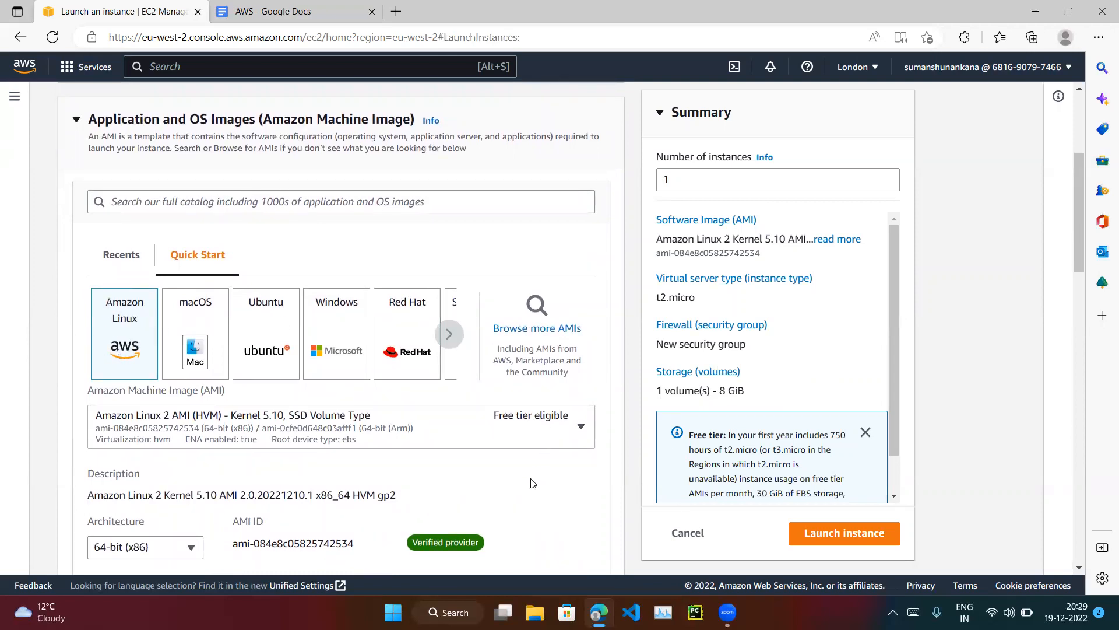
scroll(533, 484, down, 2)
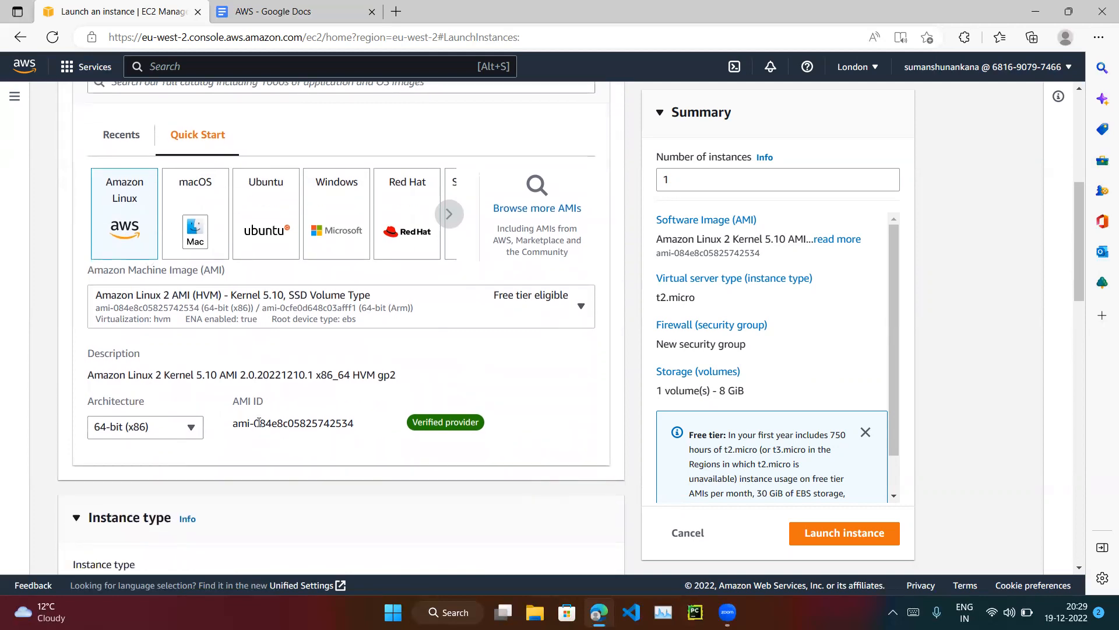
scroll(372, 470, down, 5)
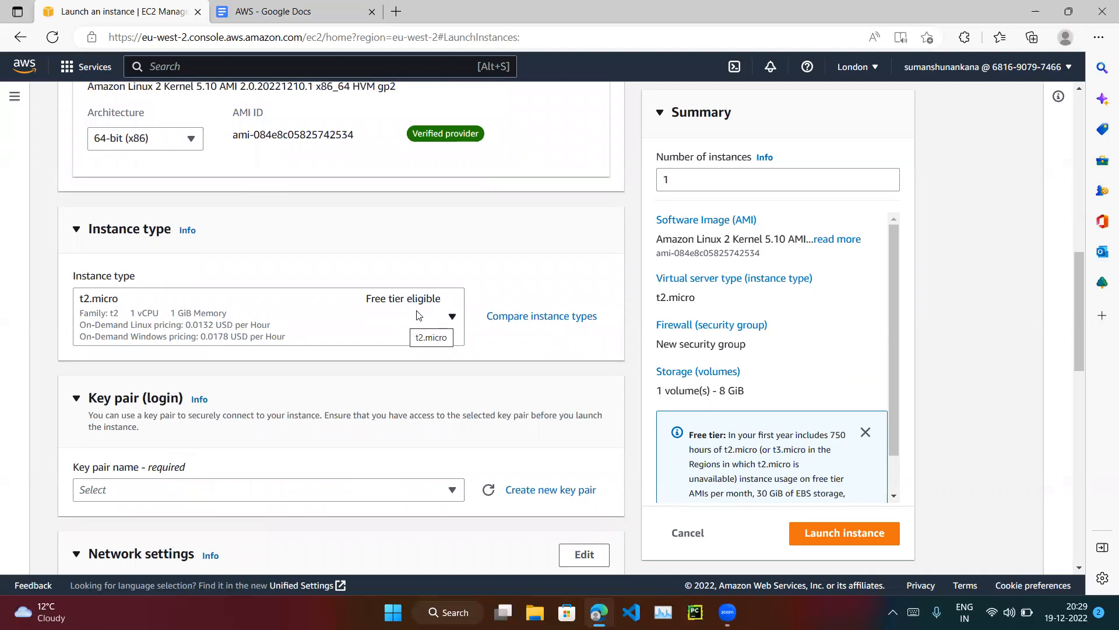
scroll(337, 400, down, 3)
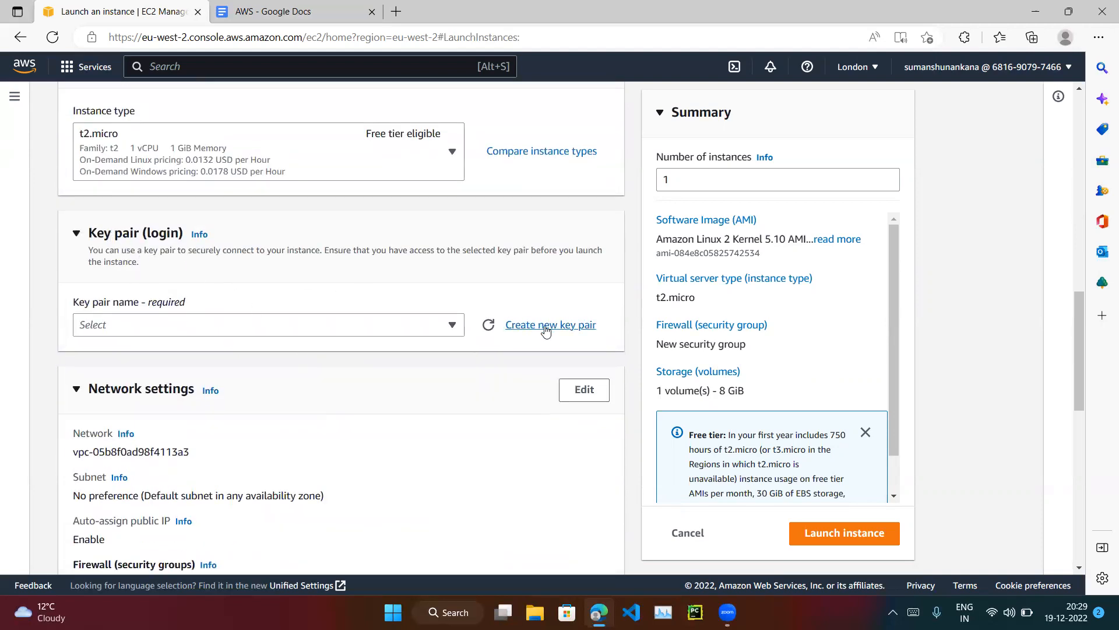
click(298, 331)
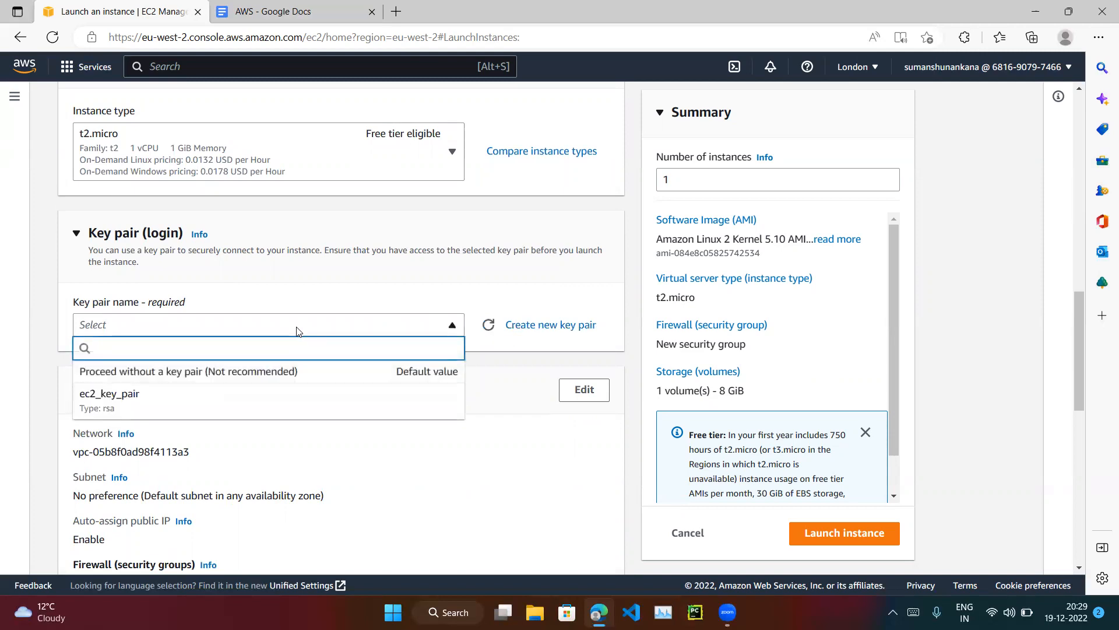
click(297, 332)
scroll(280, 390, down, 3)
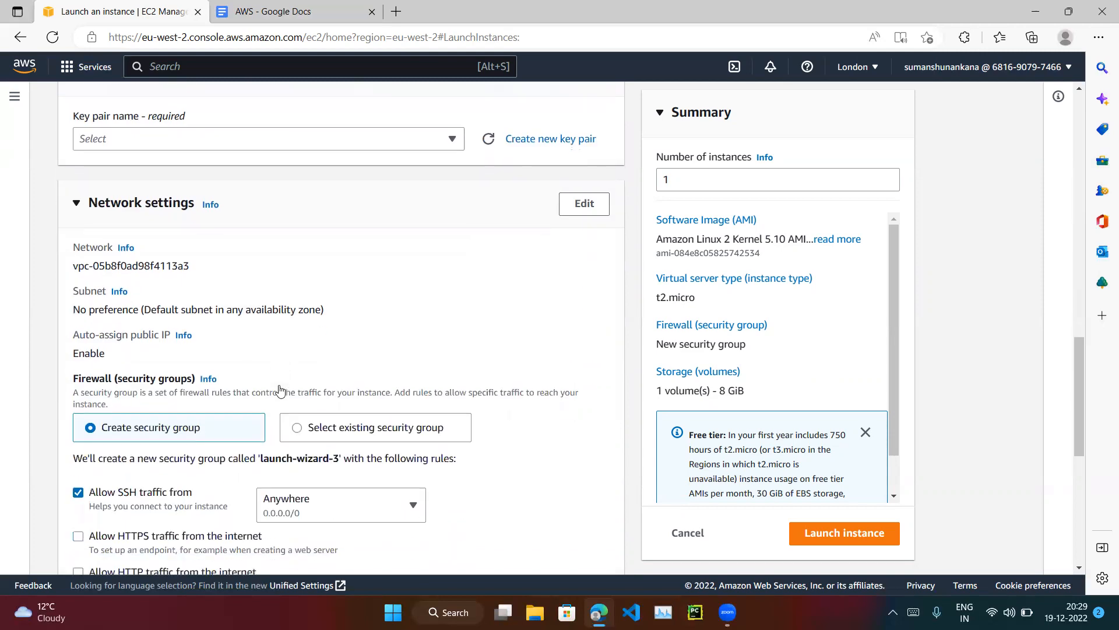
scroll(280, 389, down, 3)
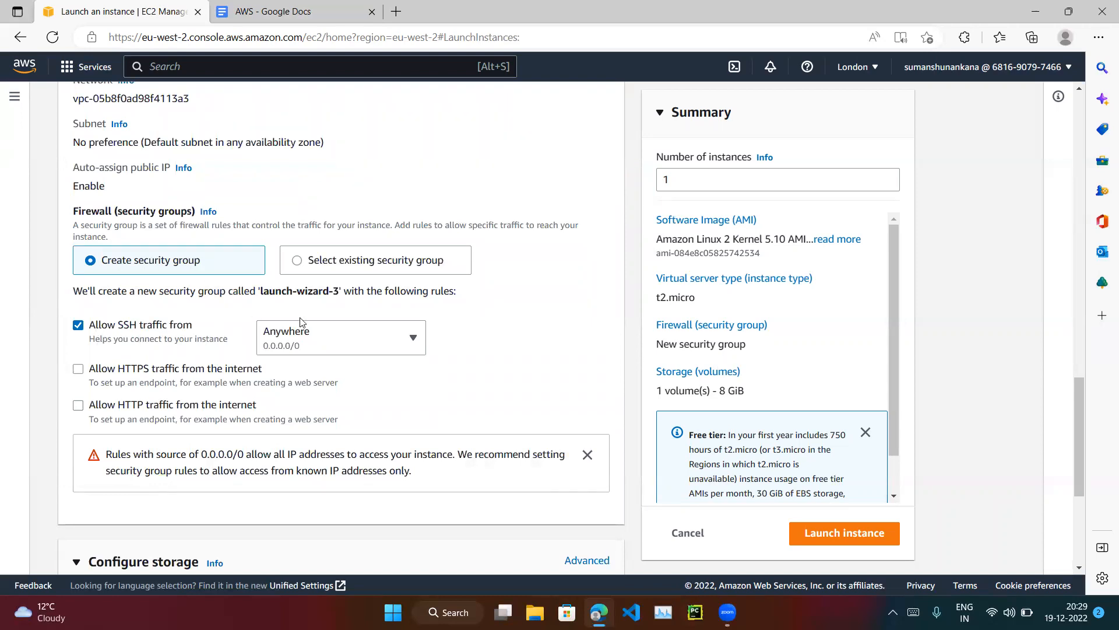
scroll(374, 372, down, 5)
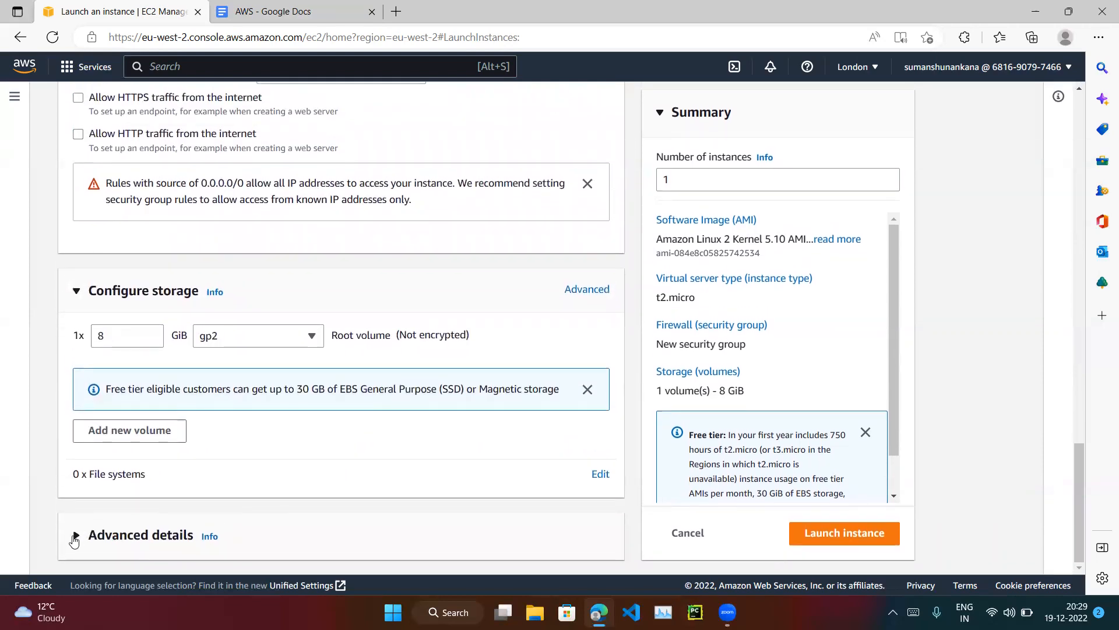
click(135, 532)
scroll(220, 489, down, 10)
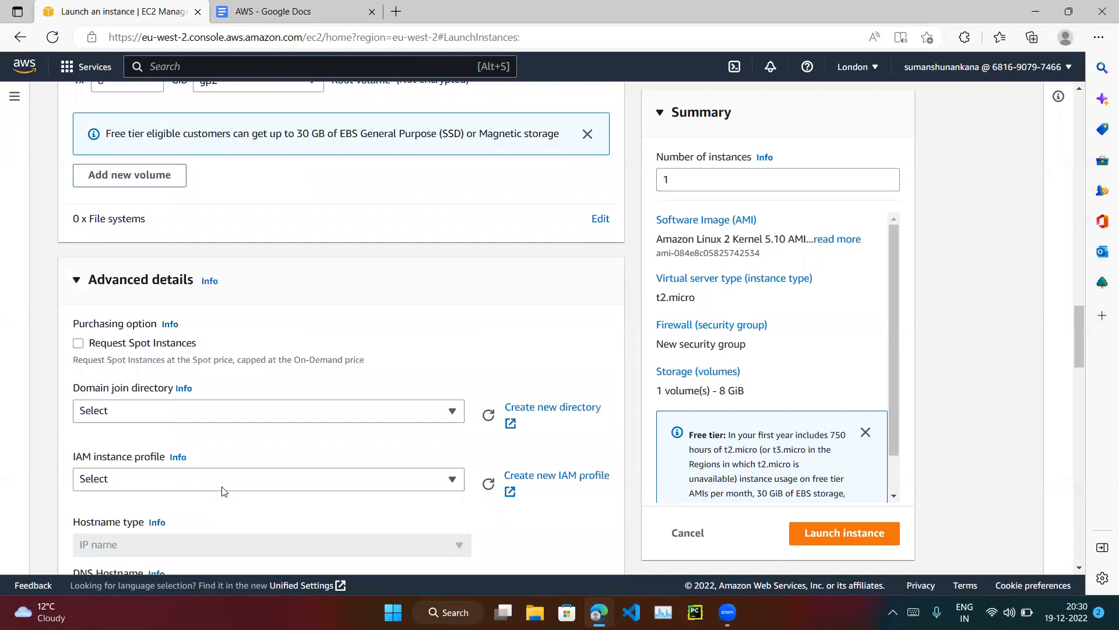
scroll(221, 491, up, 20)
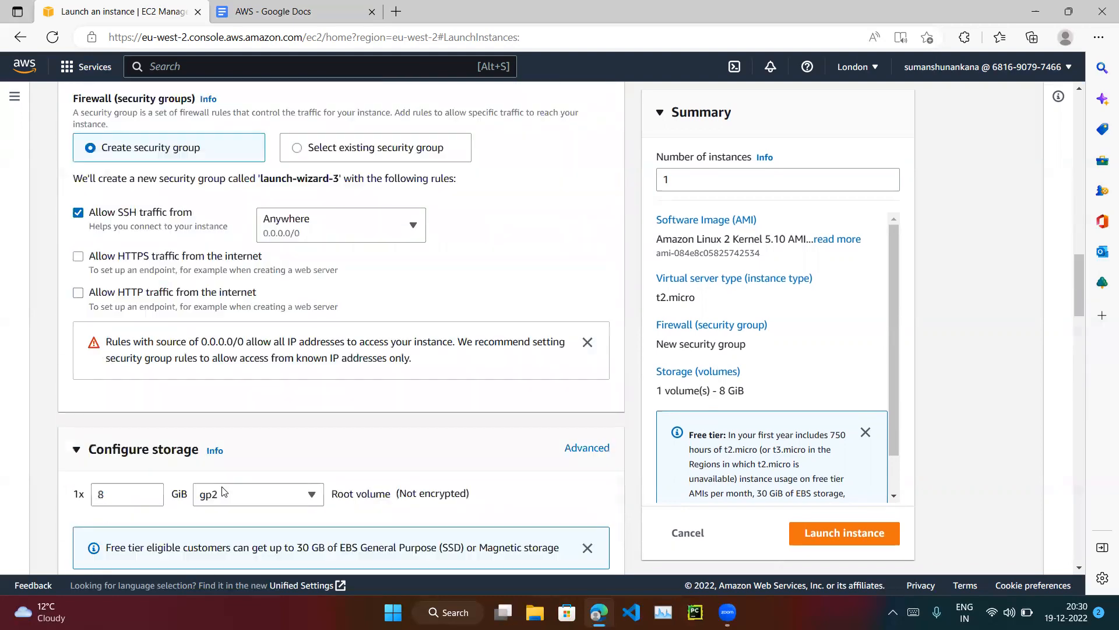
scroll(362, 332, up, 3)
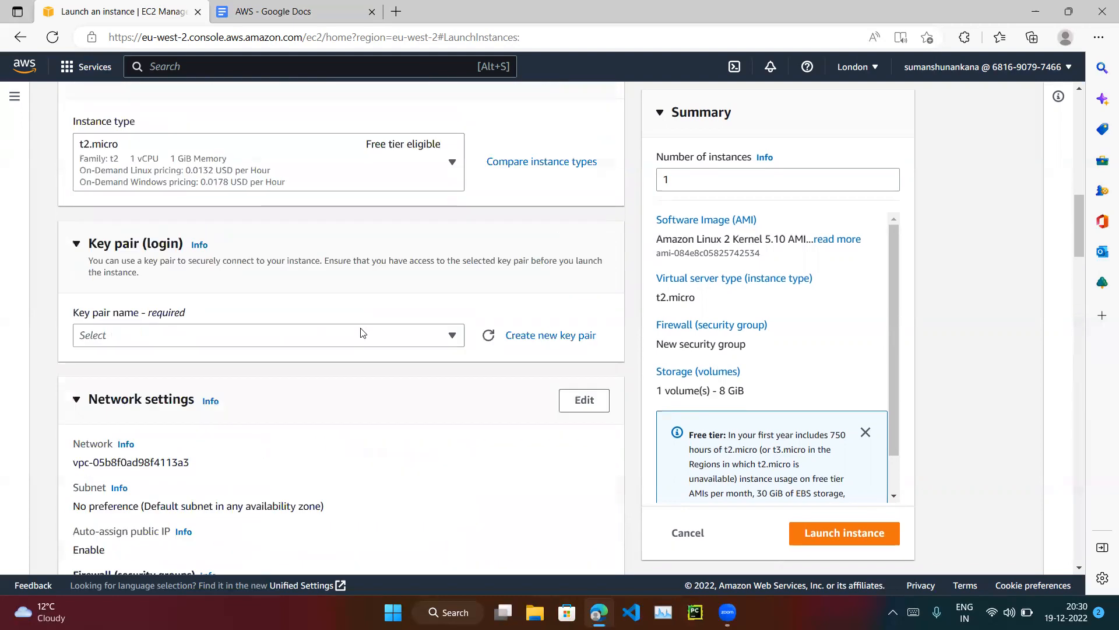
scroll(361, 333, up, 4)
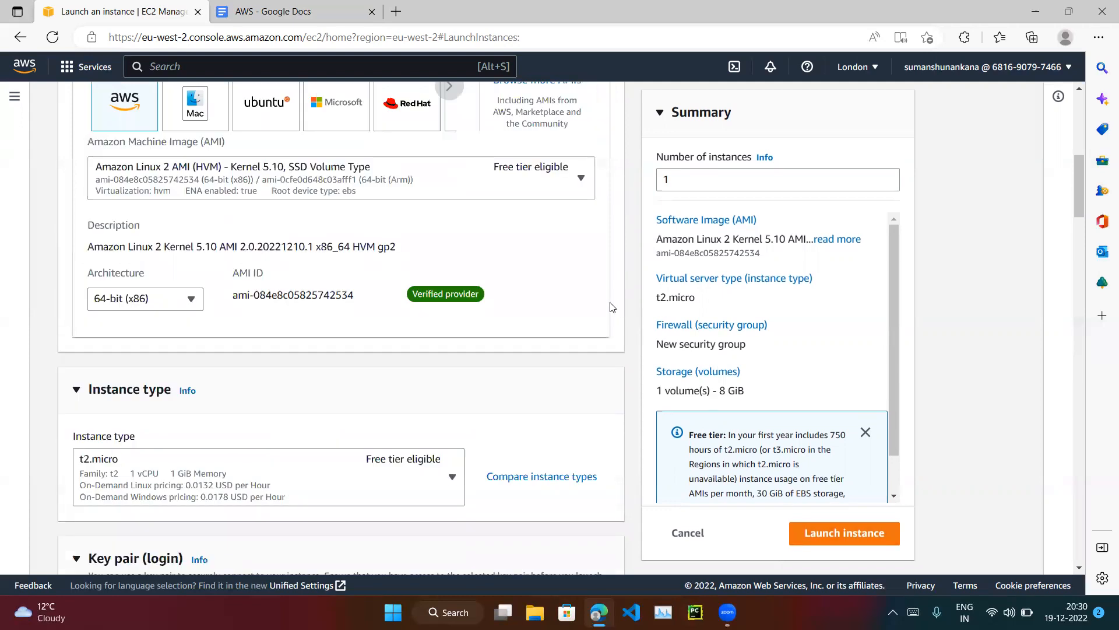
scroll(634, 285, up, 3)
scroll(634, 284, up, 4)
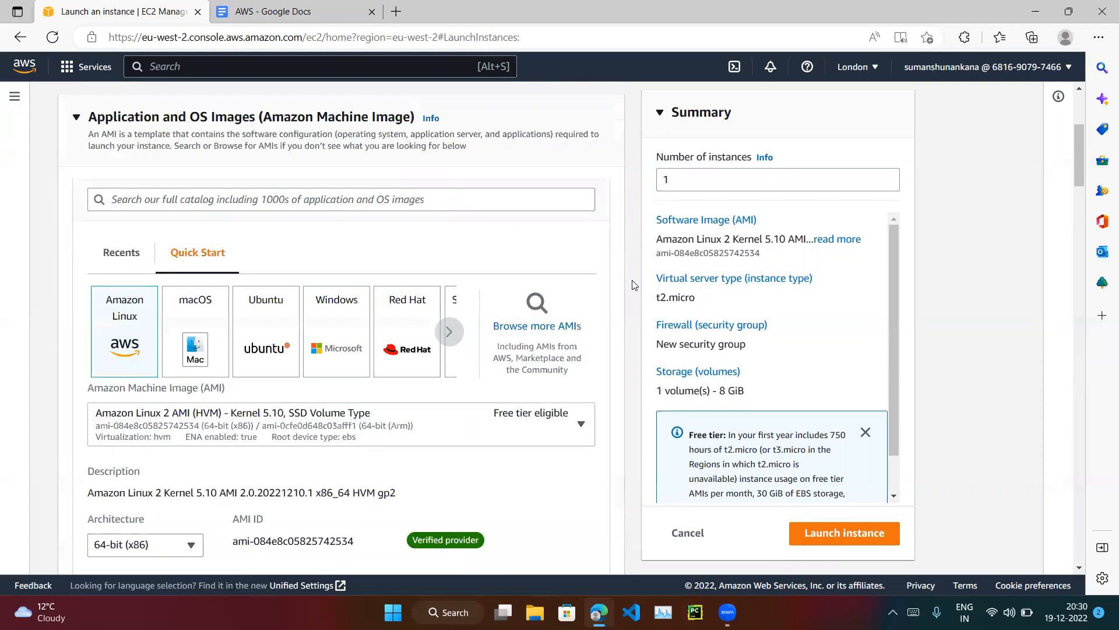
Step: Choose to proceed without a key pair and launch the instance
click(847, 534)
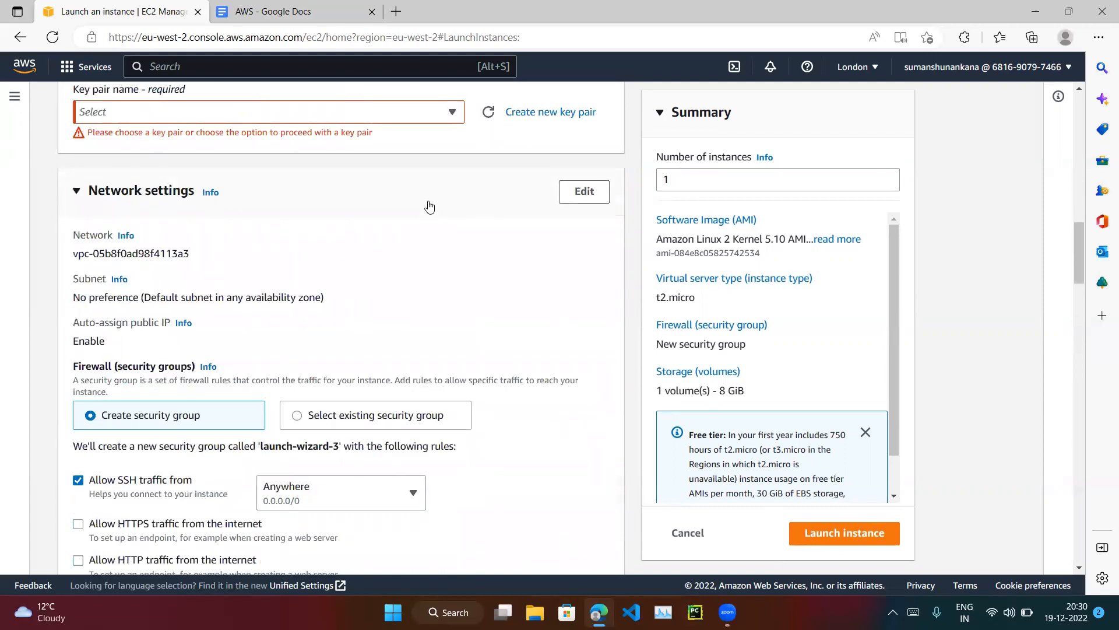
click(392, 239)
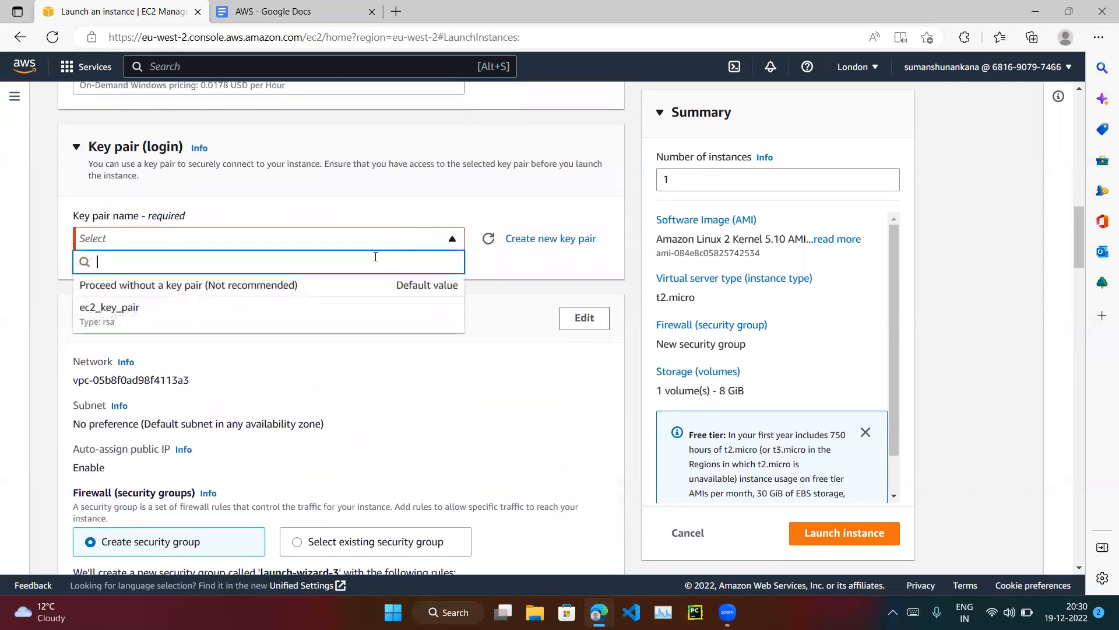
click(321, 287)
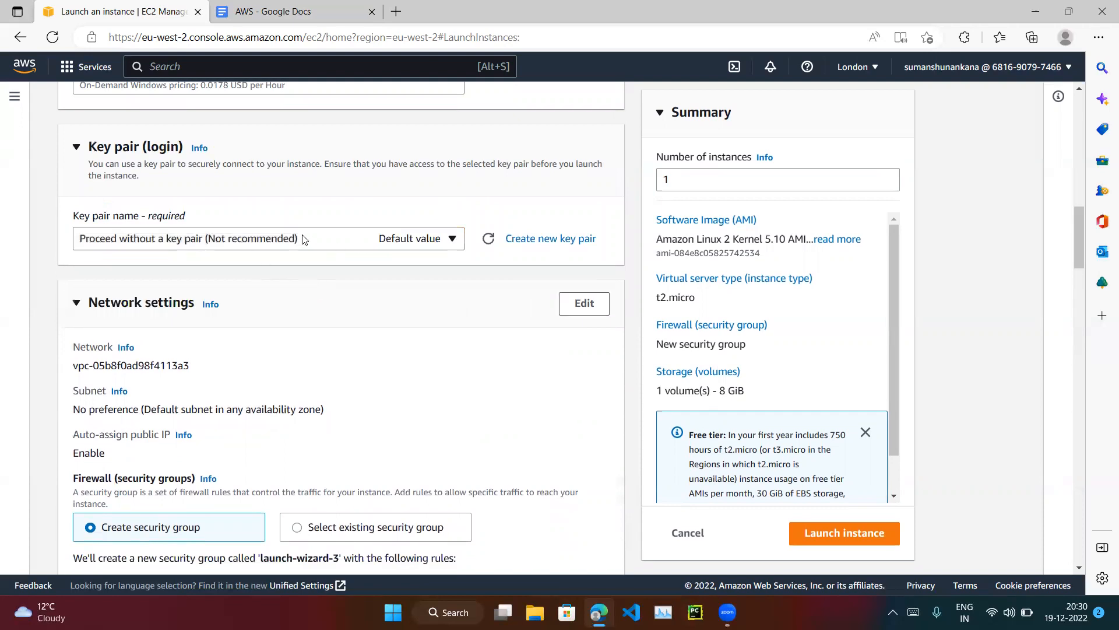
click(823, 540)
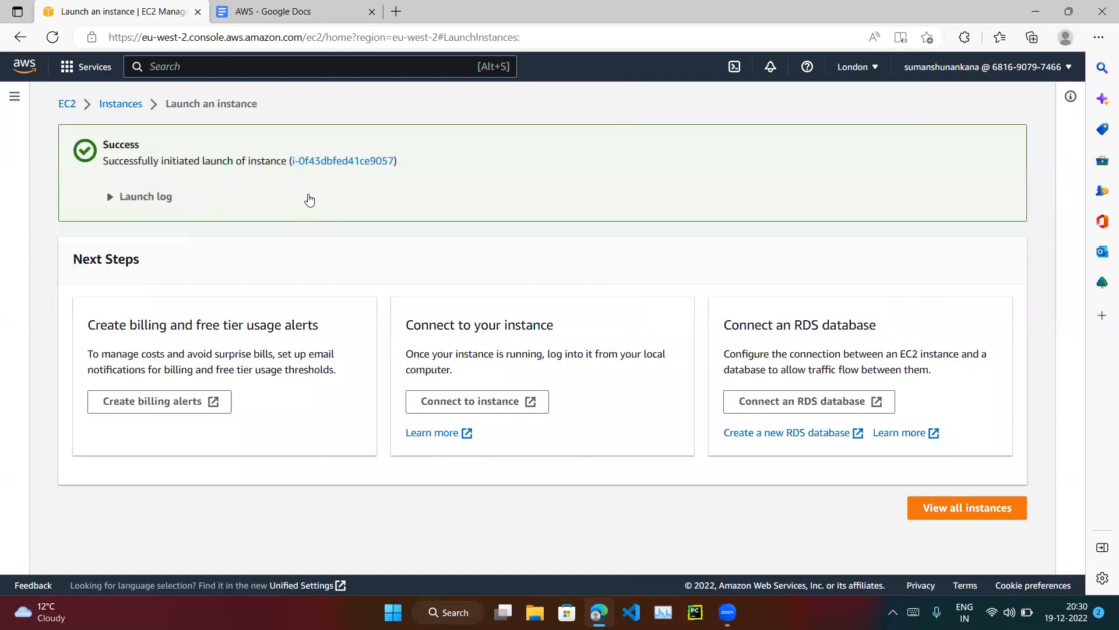
Step: Open the launched DemoEC2 instance in the instances list and refresh it to check the instance state and status check
click(324, 162)
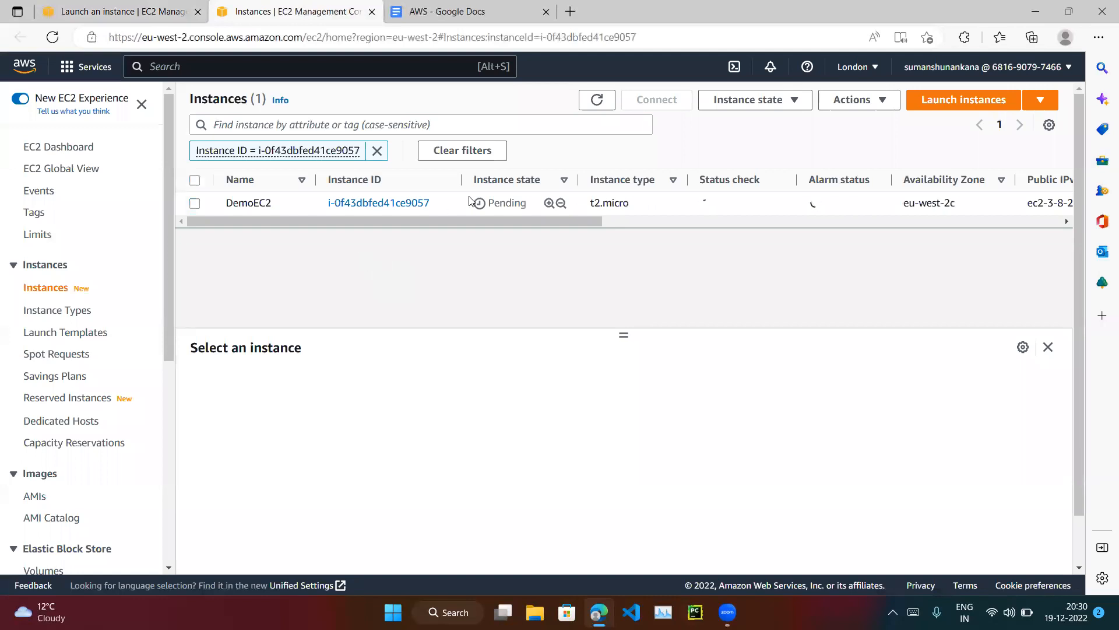
click(503, 205)
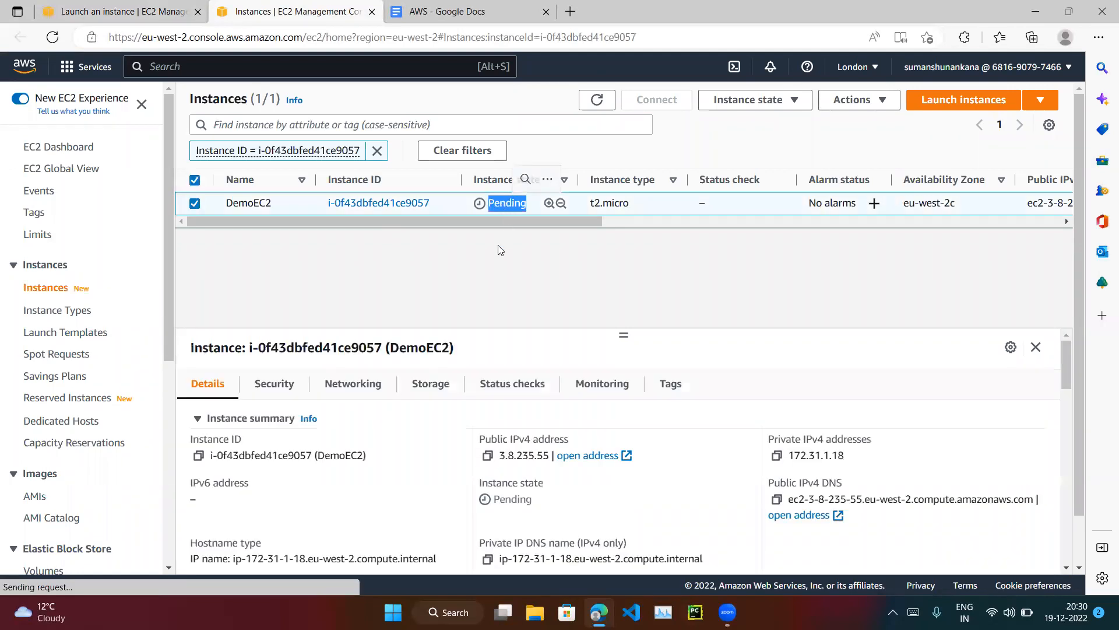
double_click(509, 202)
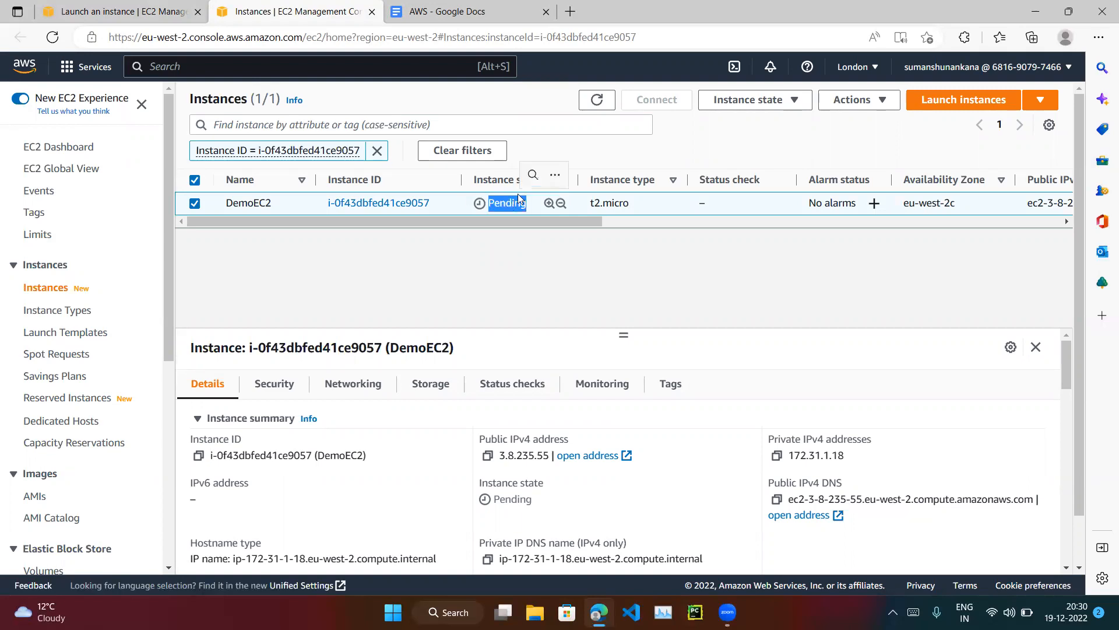
click(600, 102)
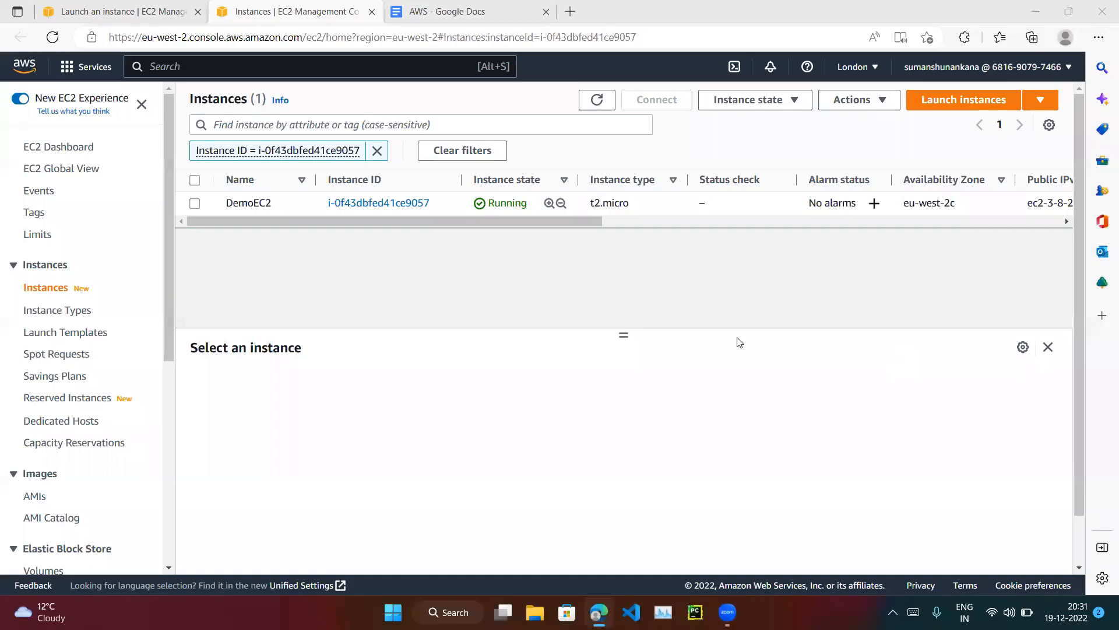
click(597, 99)
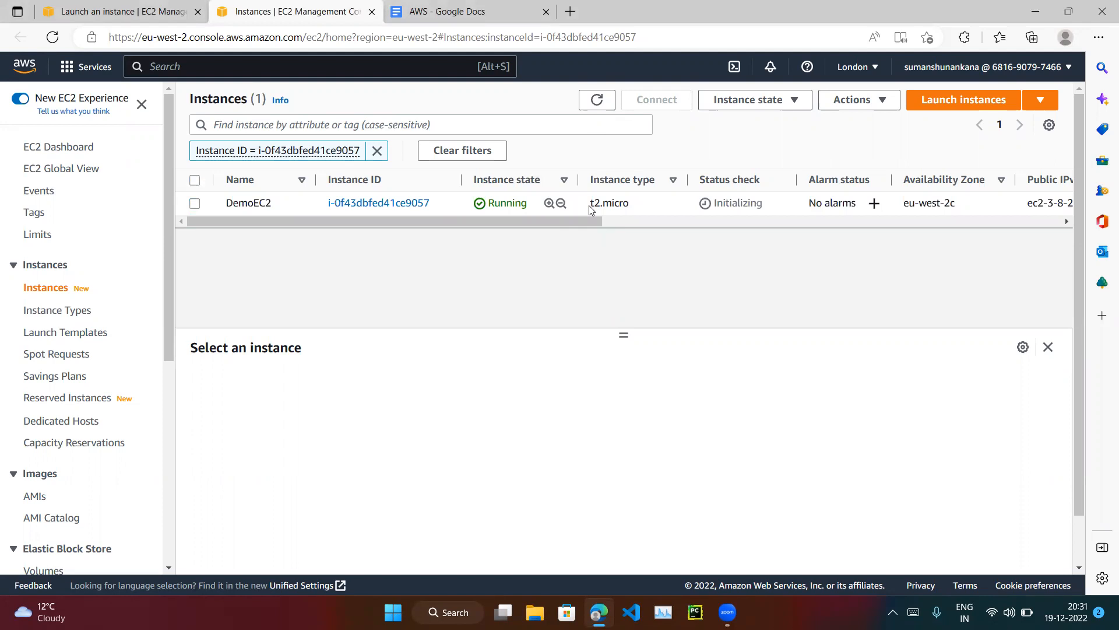
double_click(732, 203)
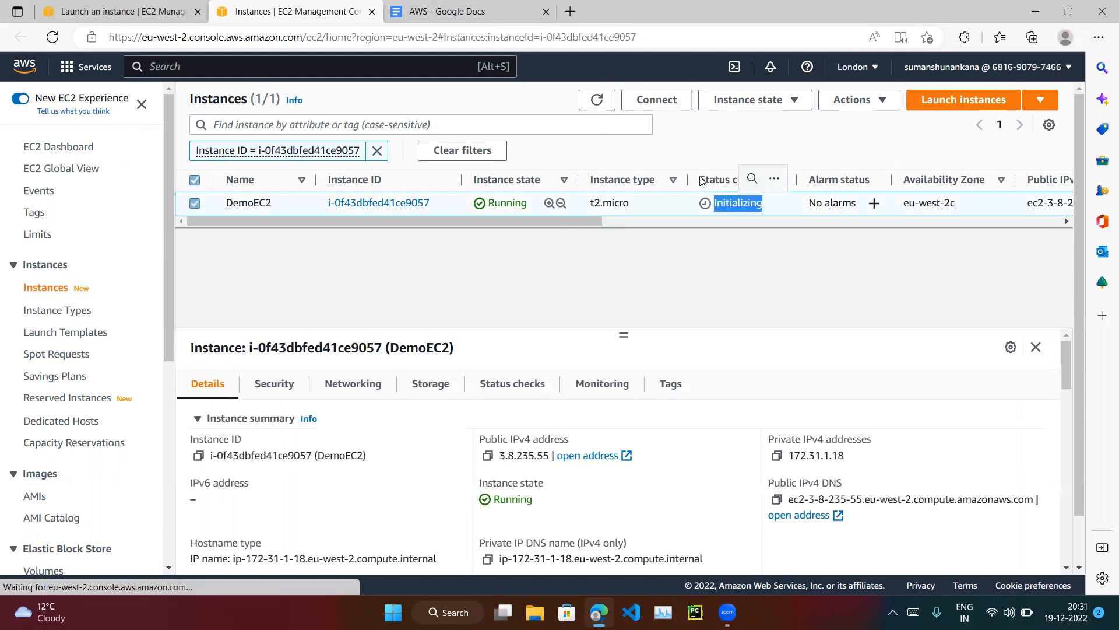
click(596, 100)
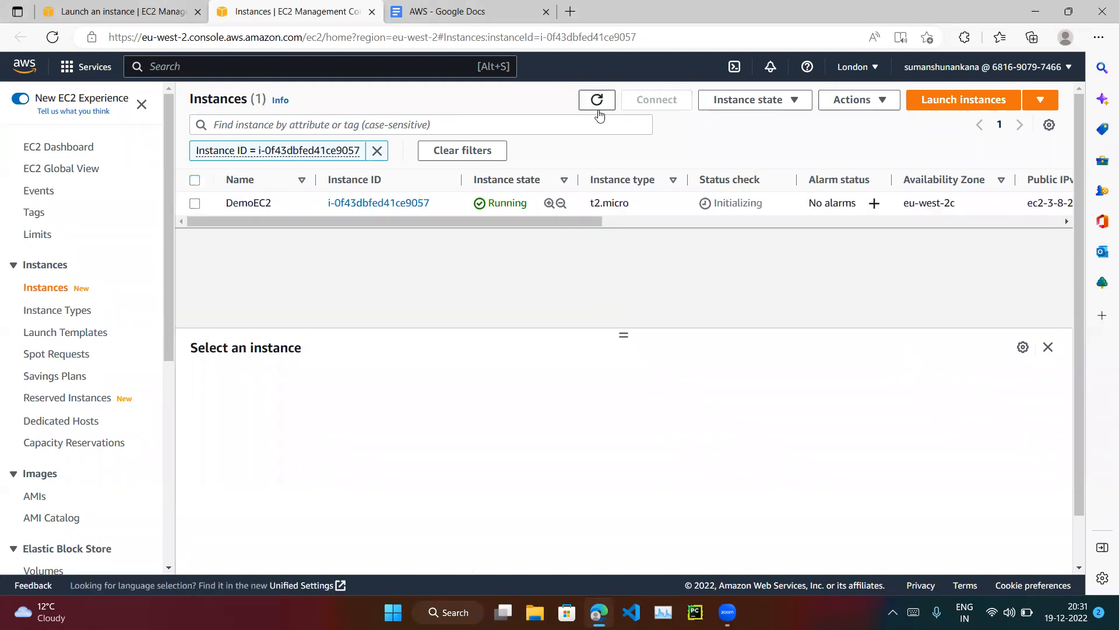
Step: Connect to the DemoEC2 instance through EC2 Instance Connect as ec2-user and activate its terminal
click(194, 204)
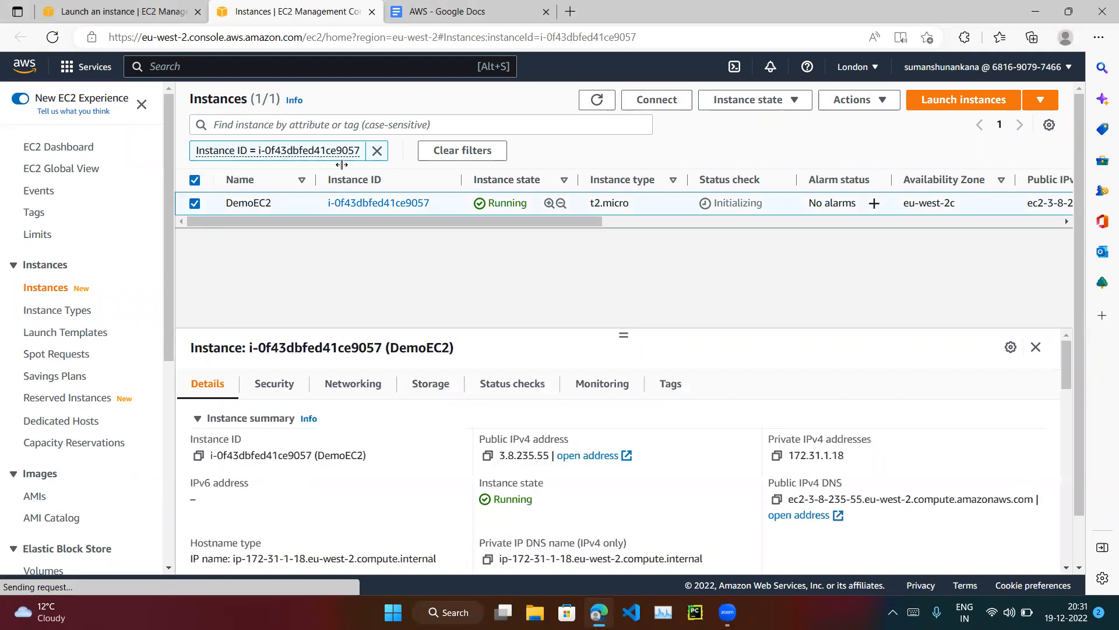
click(653, 104)
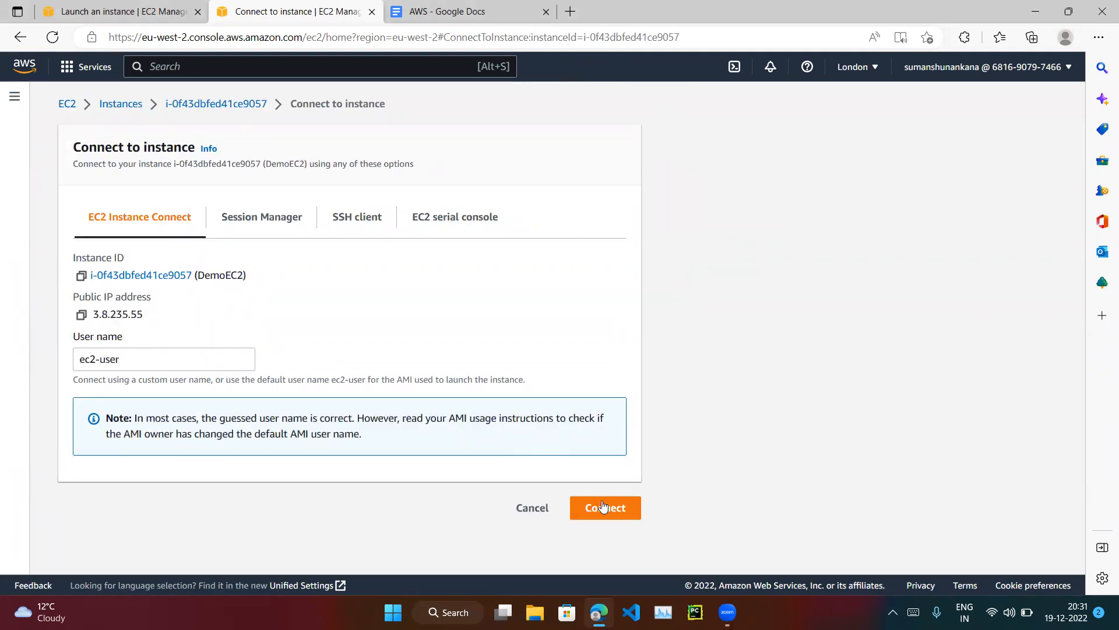
click(603, 508)
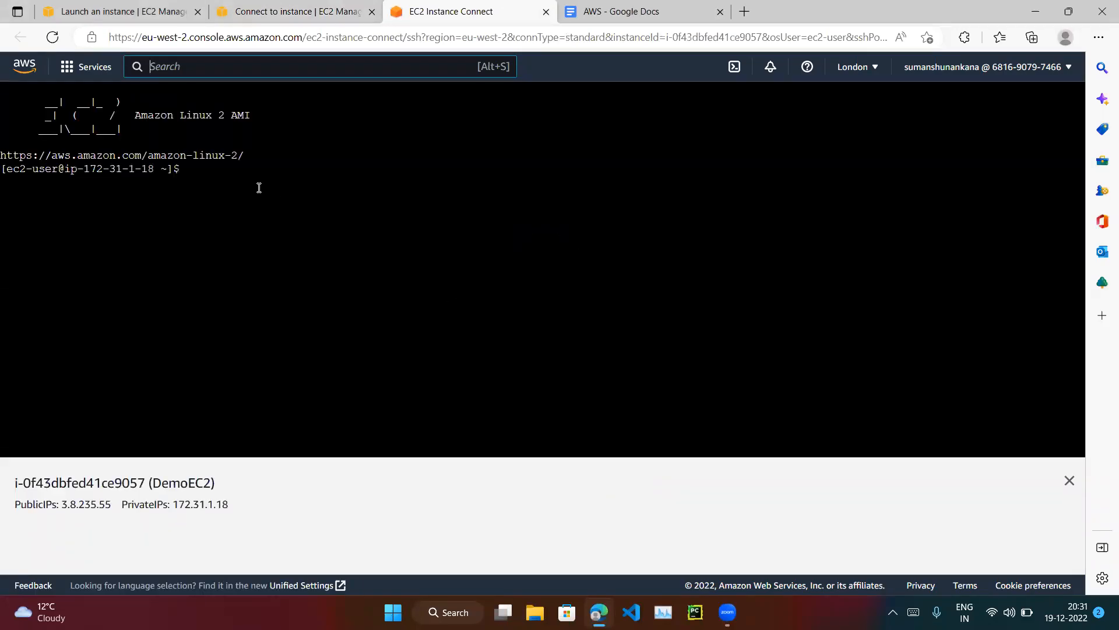
click(236, 177)
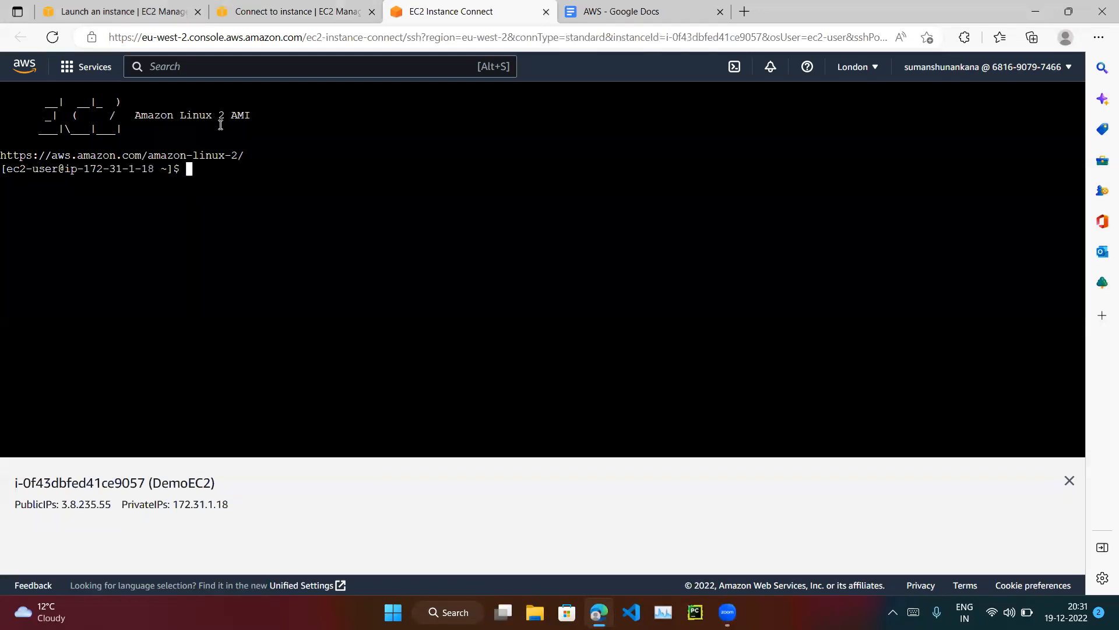
Step: Check the installed AWS CLI version with aws --version
text(aws --version)
key(Return)
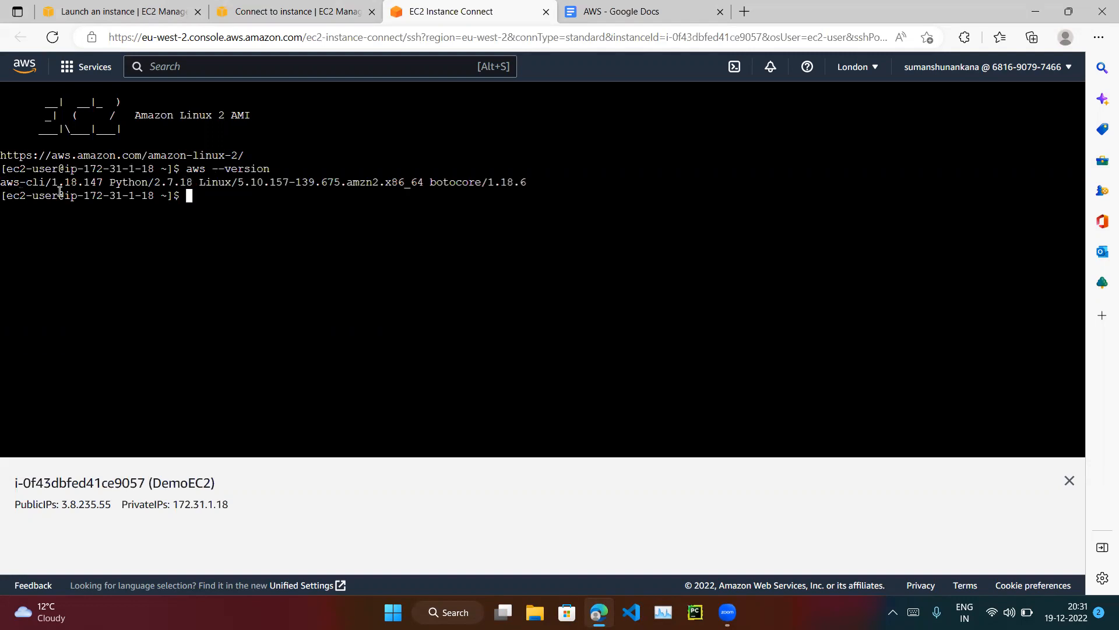
drag(53, 181, 76, 179)
click(186, 195)
Step: Clear the instance's terminal screen with the clear command
click(256, 6)
click(440, 12)
text(aws)
key(BackSpace)
key(BackSpace)
key(BackSpace)
text(clea)
text(r)
key(Return)
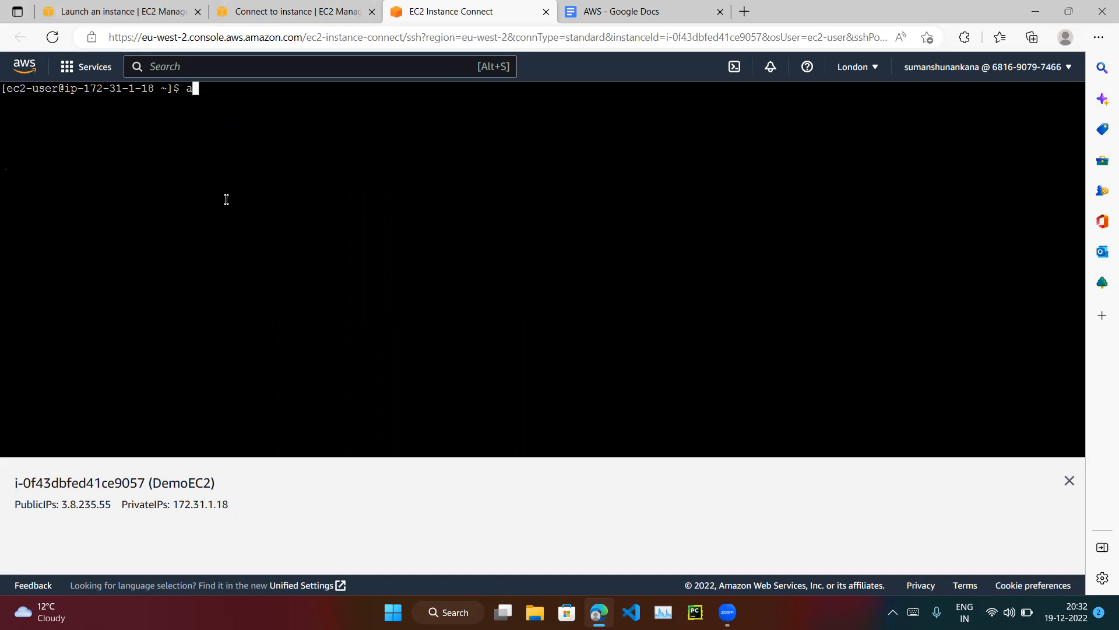
Step: Run aws iam list-users in the instance's terminal without a role attached
key(Return)
key(Return)
key(Return)
key(Return)
text(aws )
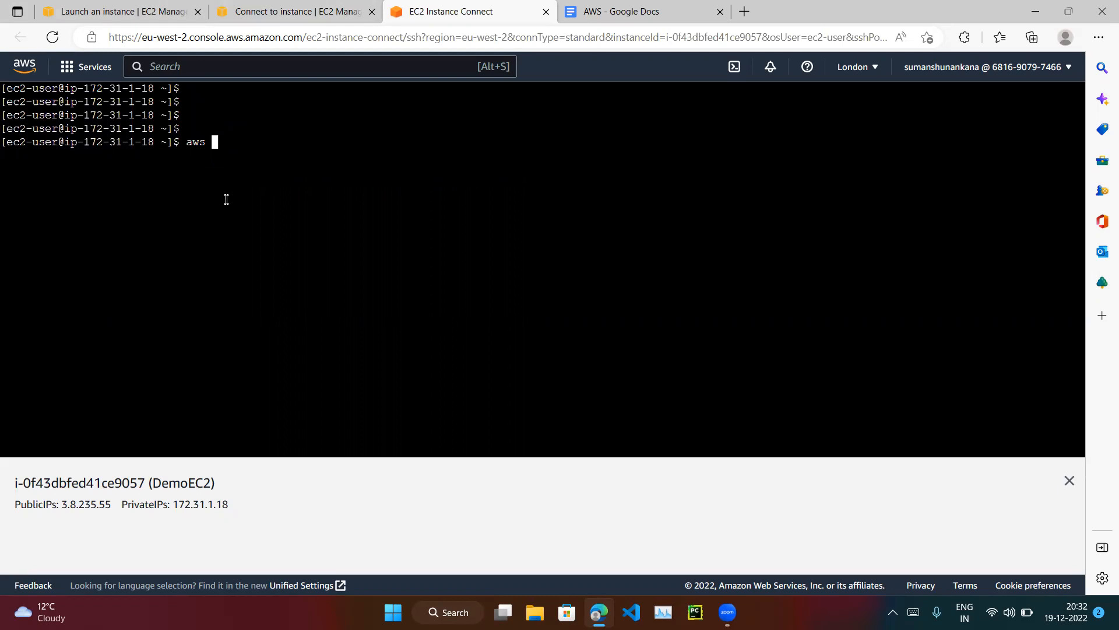
text(iam list-users)
key(Return)
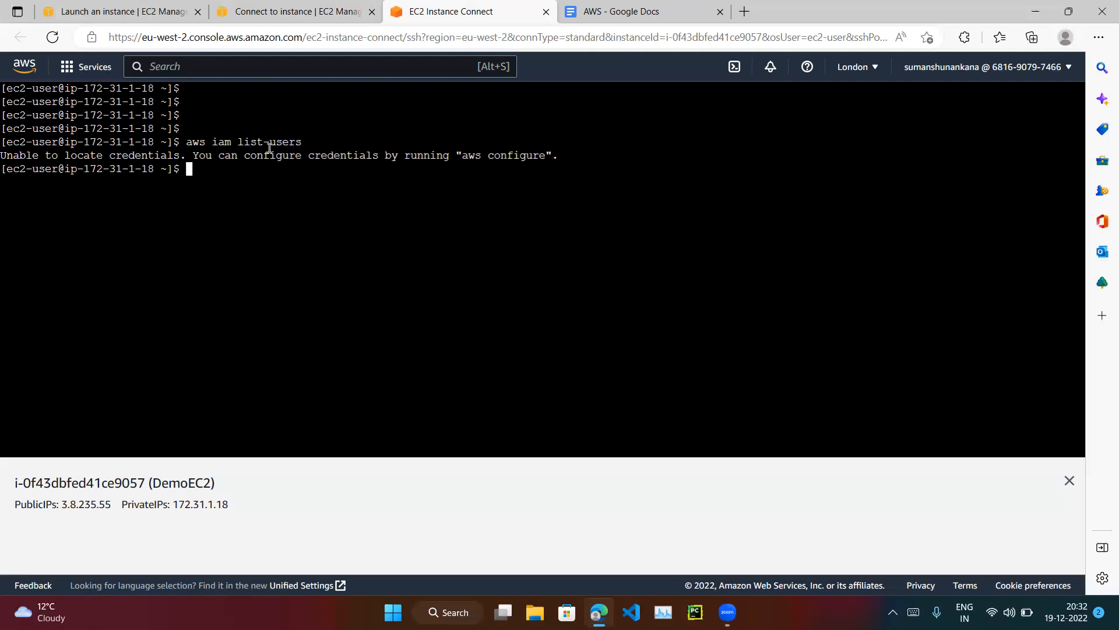
Step: Open the EC2 instances list, and run aws configure list in the instance's terminal without a role attached
click(288, 10)
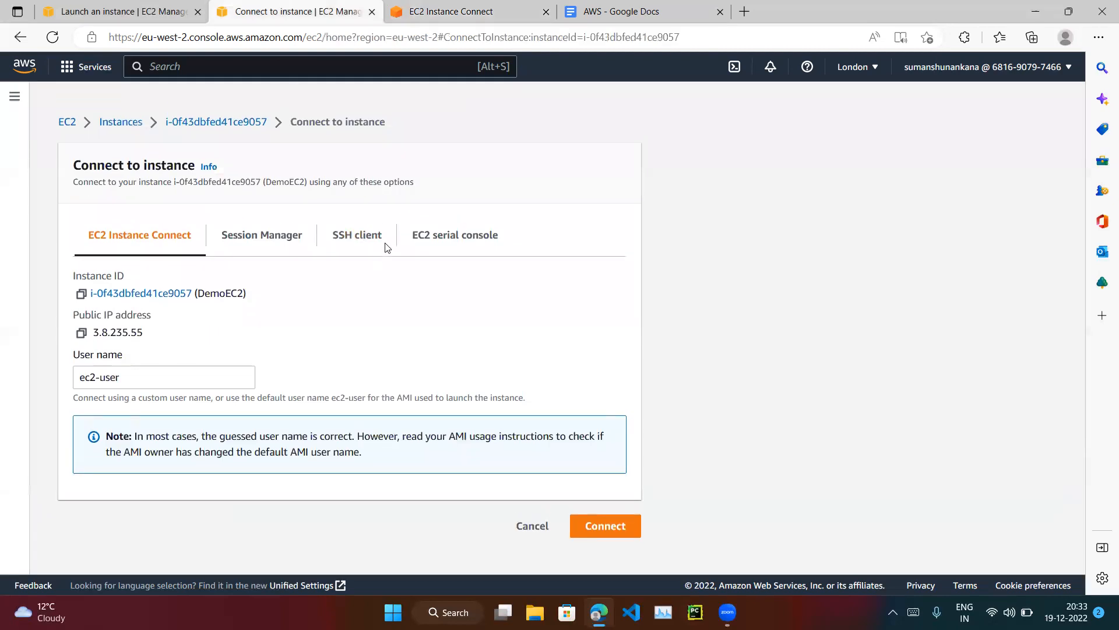
click(114, 111)
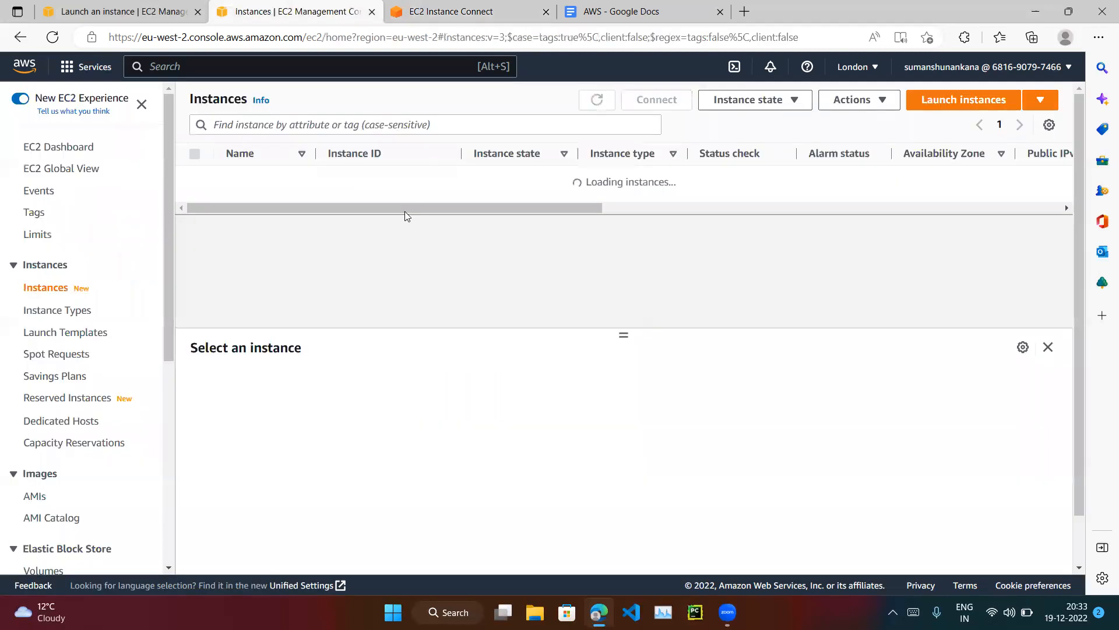
click(478, 5)
text(aw)
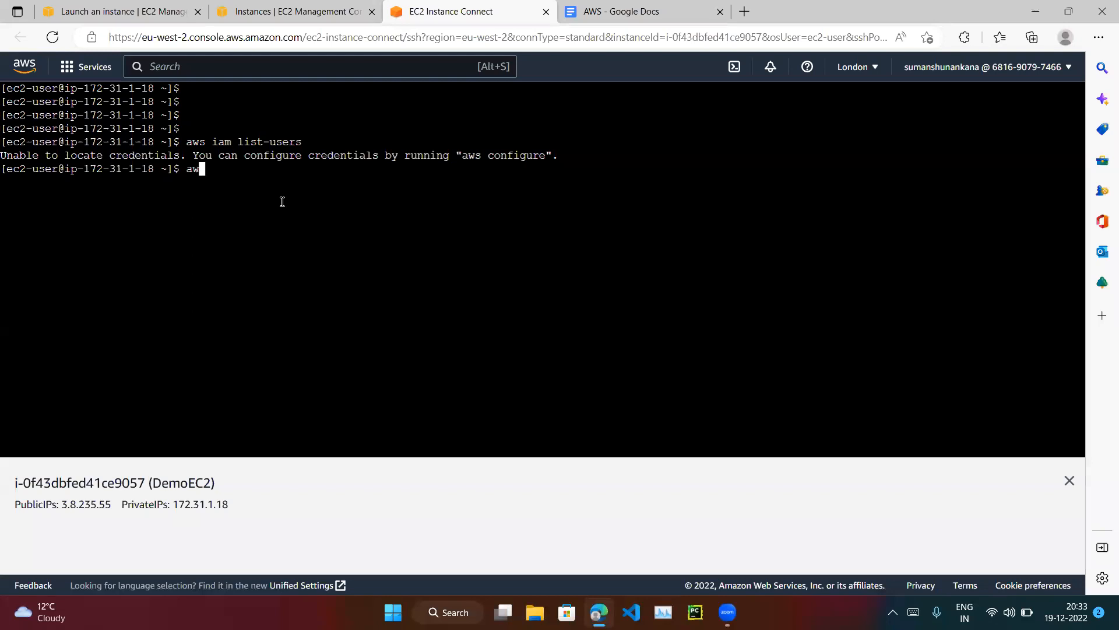
text(s configure list)
key(Return)
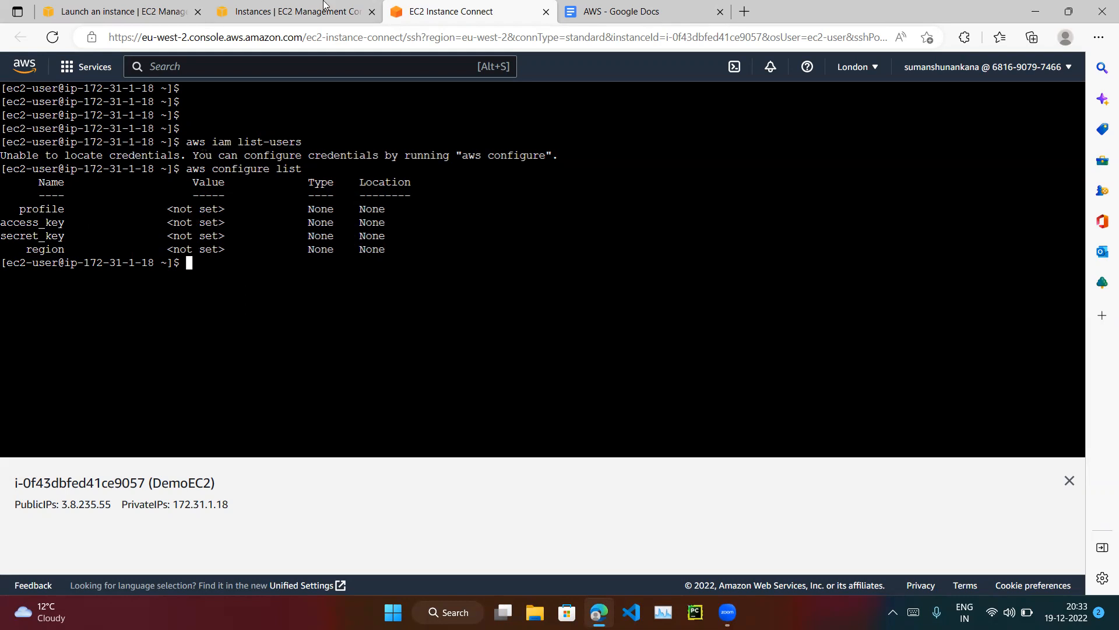
Step: Attach the DemoEC2IAMReadOnlyRole IAM role to the running DemoEC2 instance
click(274, 11)
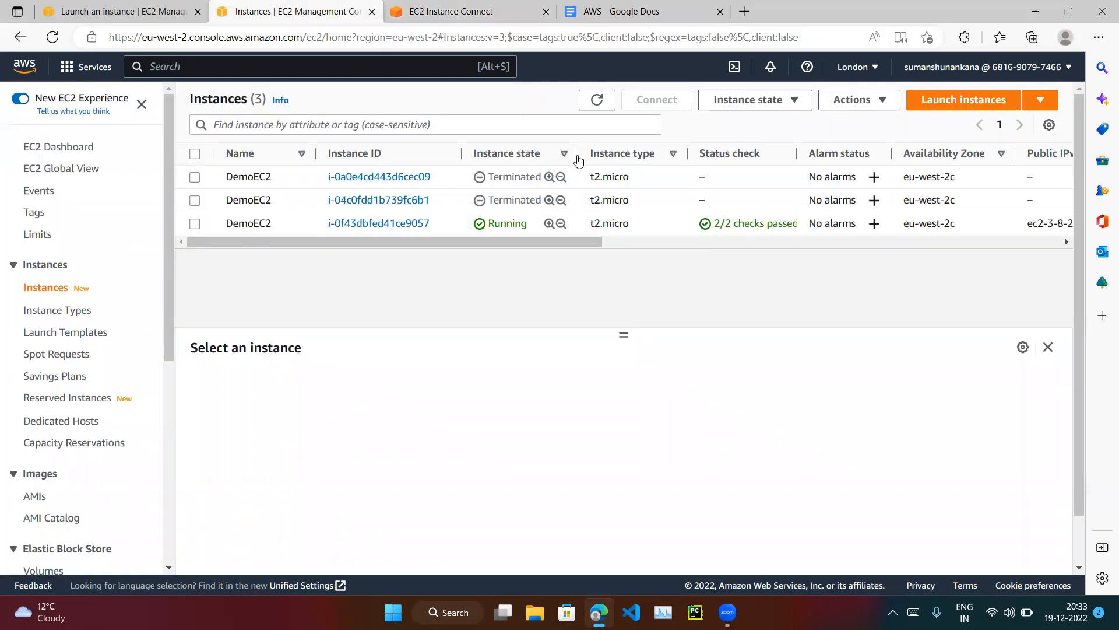
click(595, 99)
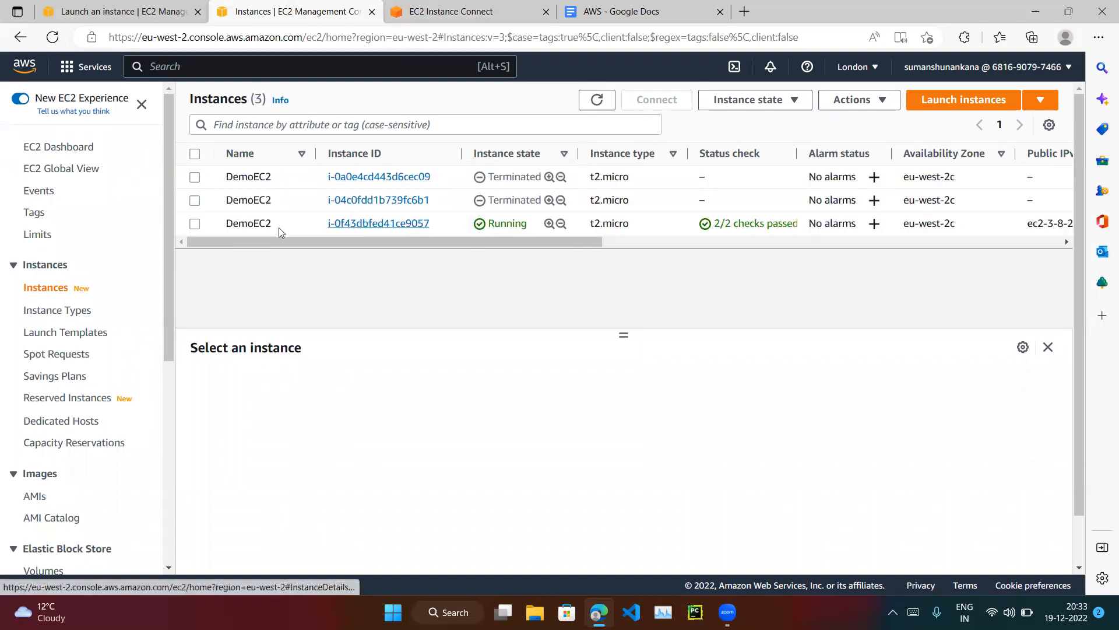
click(195, 224)
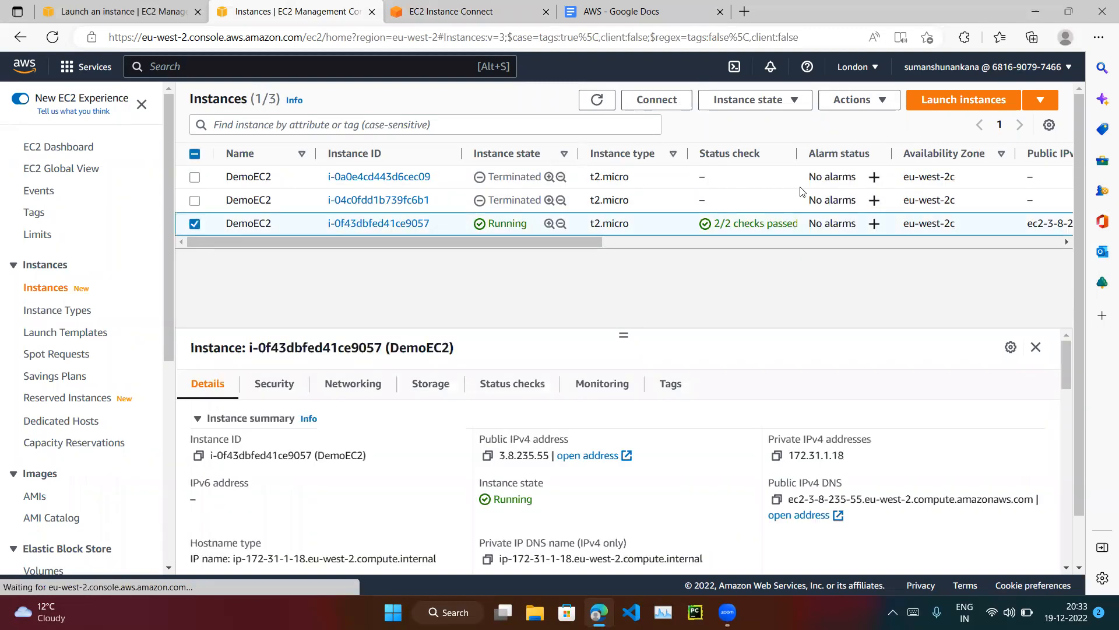
click(853, 100)
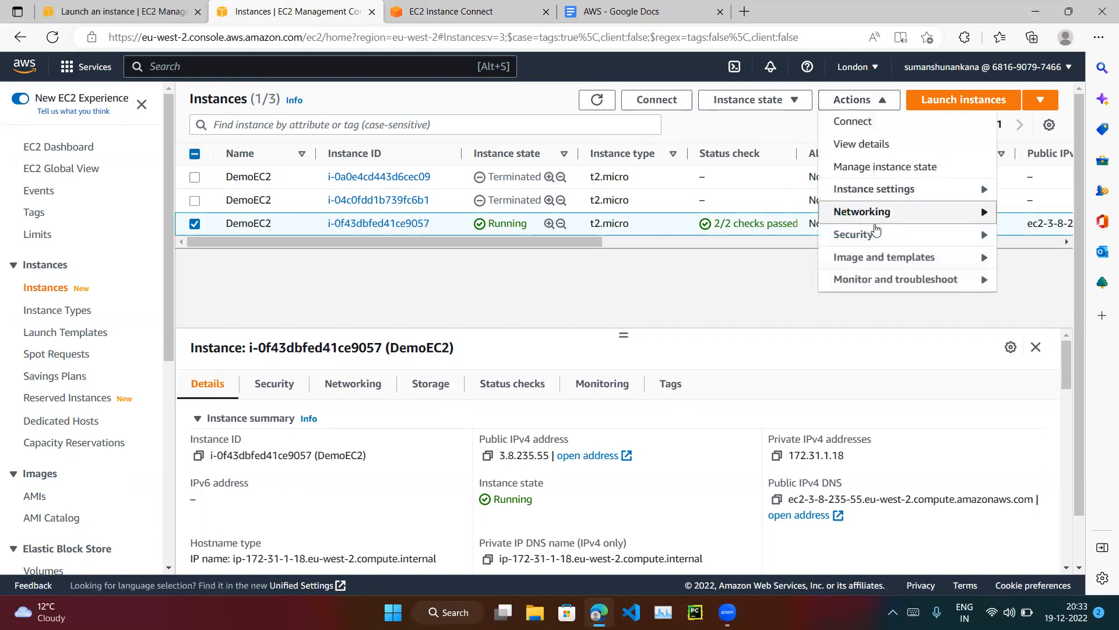
mouse_move(878, 235)
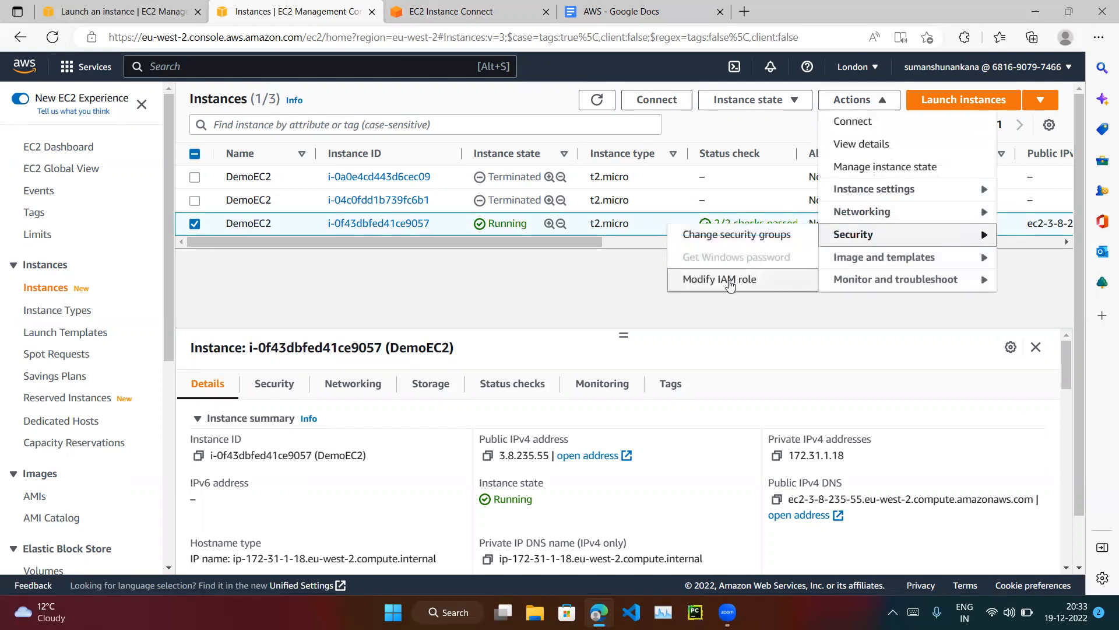
click(740, 278)
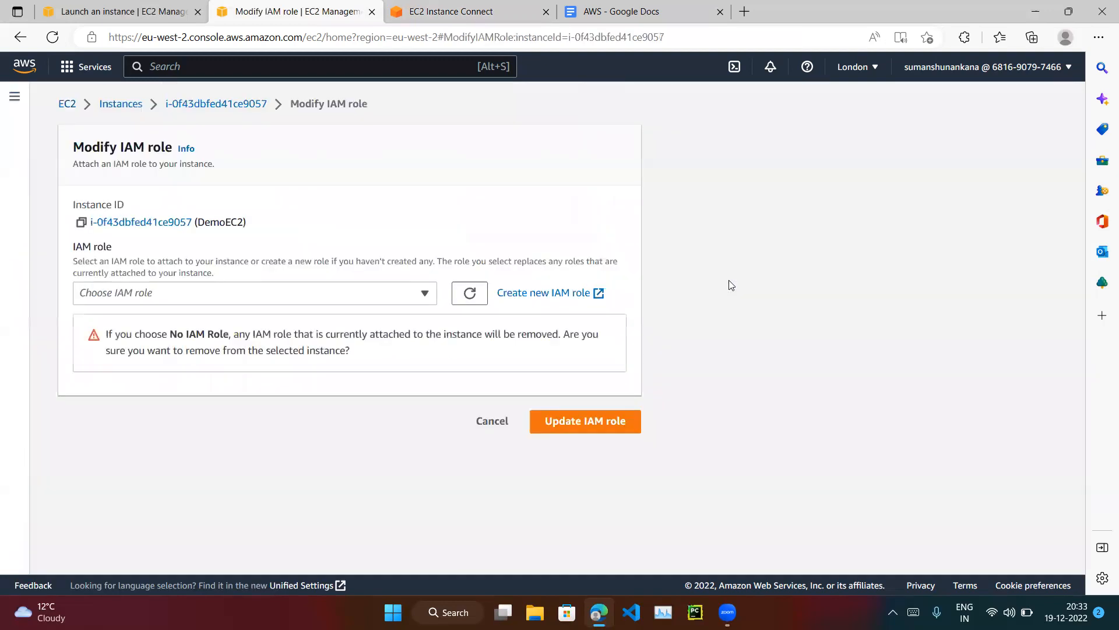
click(325, 295)
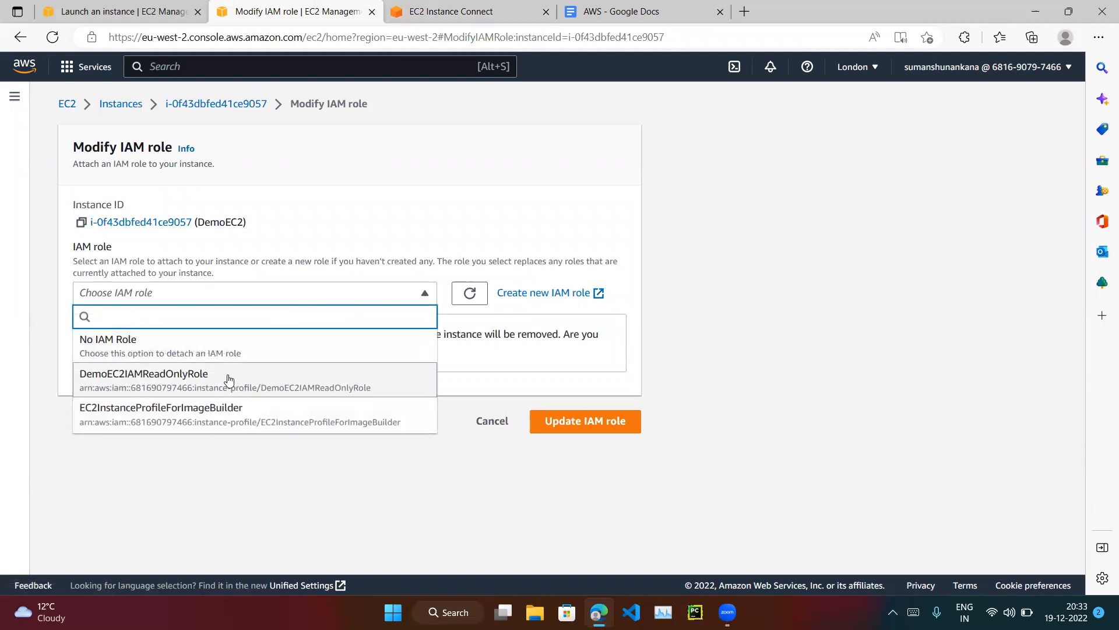
click(202, 390)
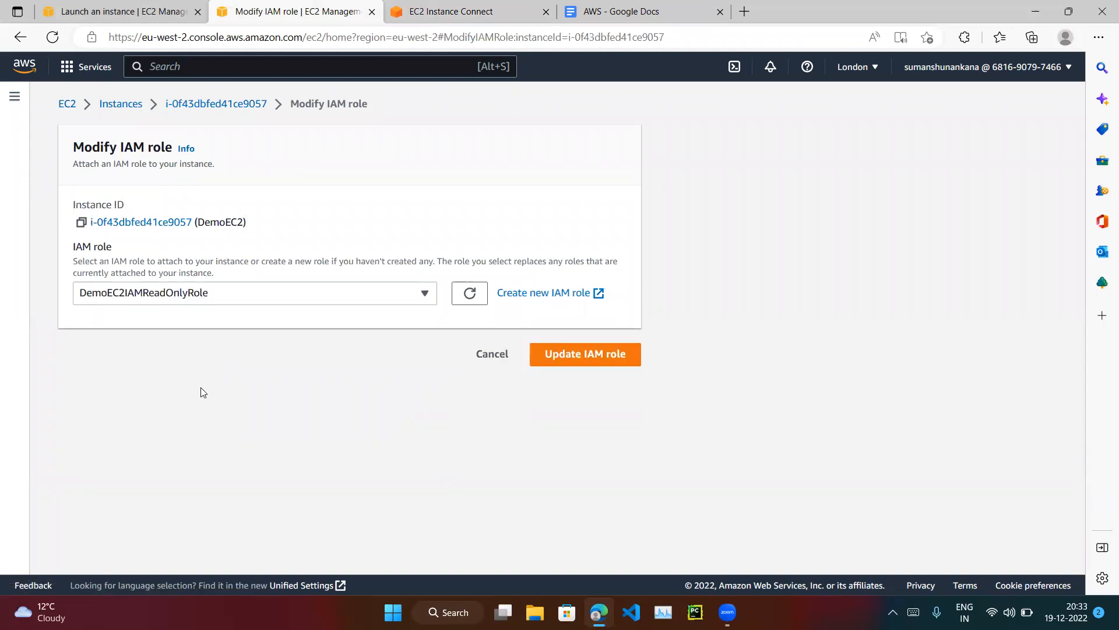
click(575, 360)
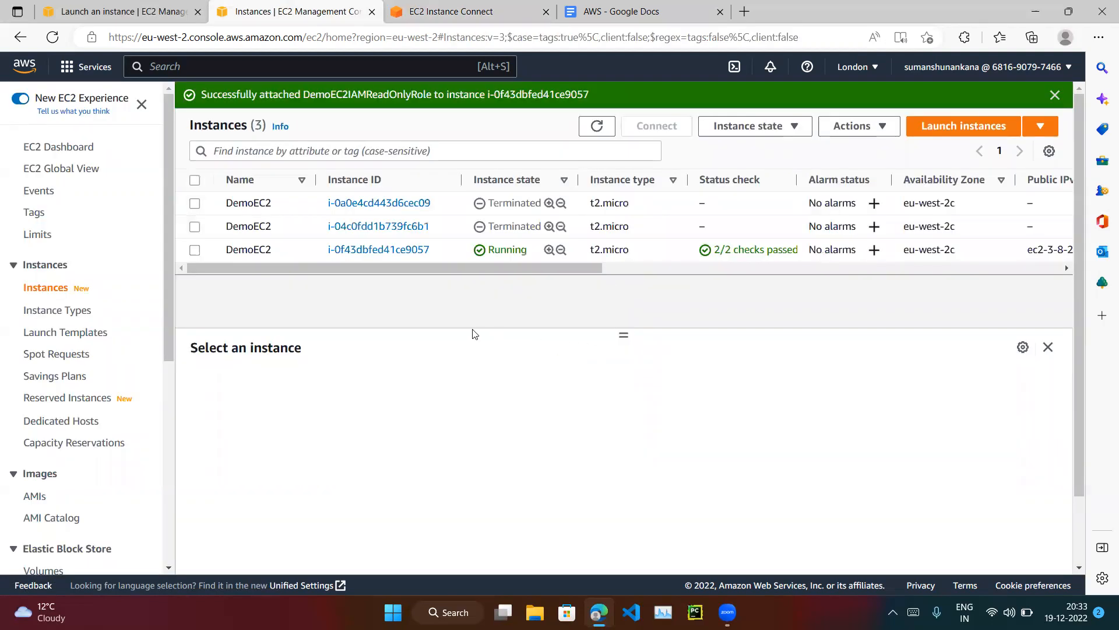
Step: Check the IAM role in the details of the running DemoEC2 instance
click(195, 249)
scroll(477, 415, down, 3)
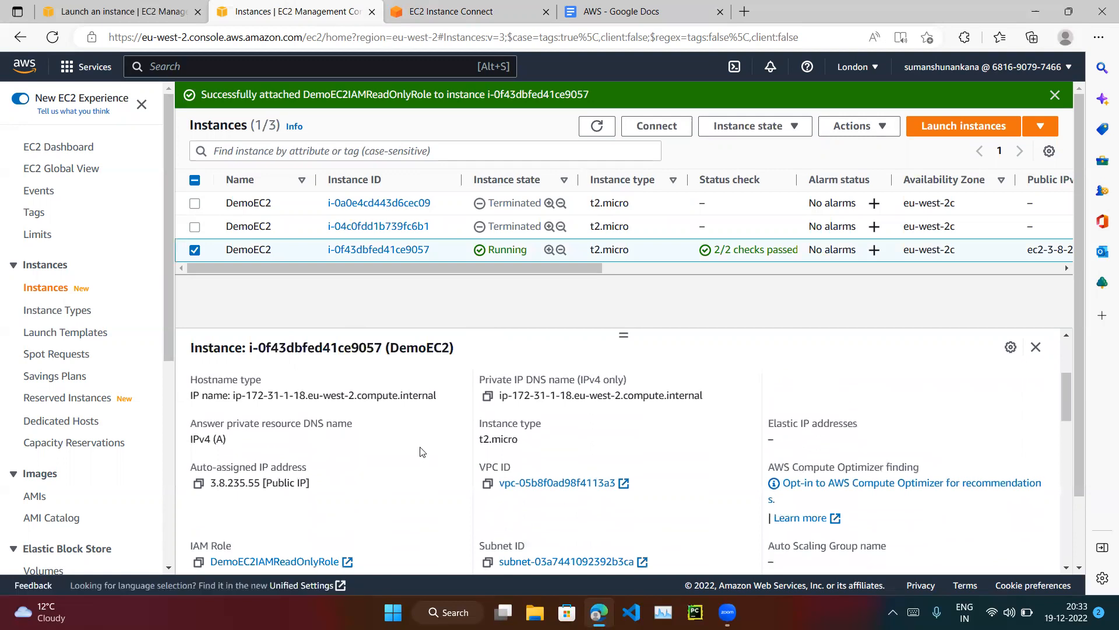
scroll(408, 473, down, 2)
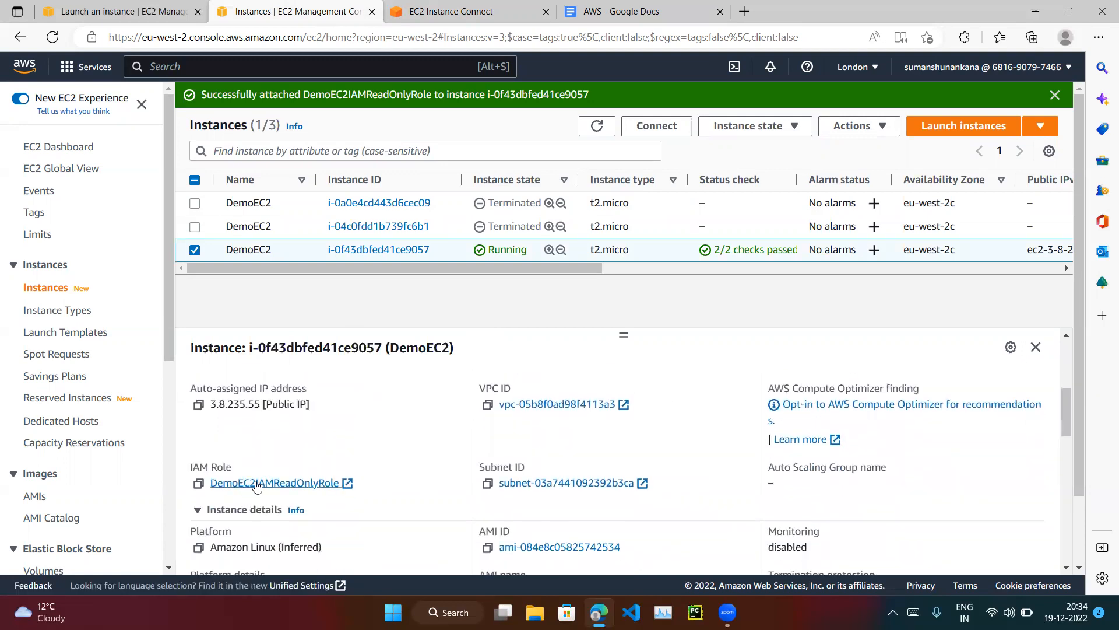
Step: Run aws configure list in the instance's terminal with the IAM role attached
click(469, 15)
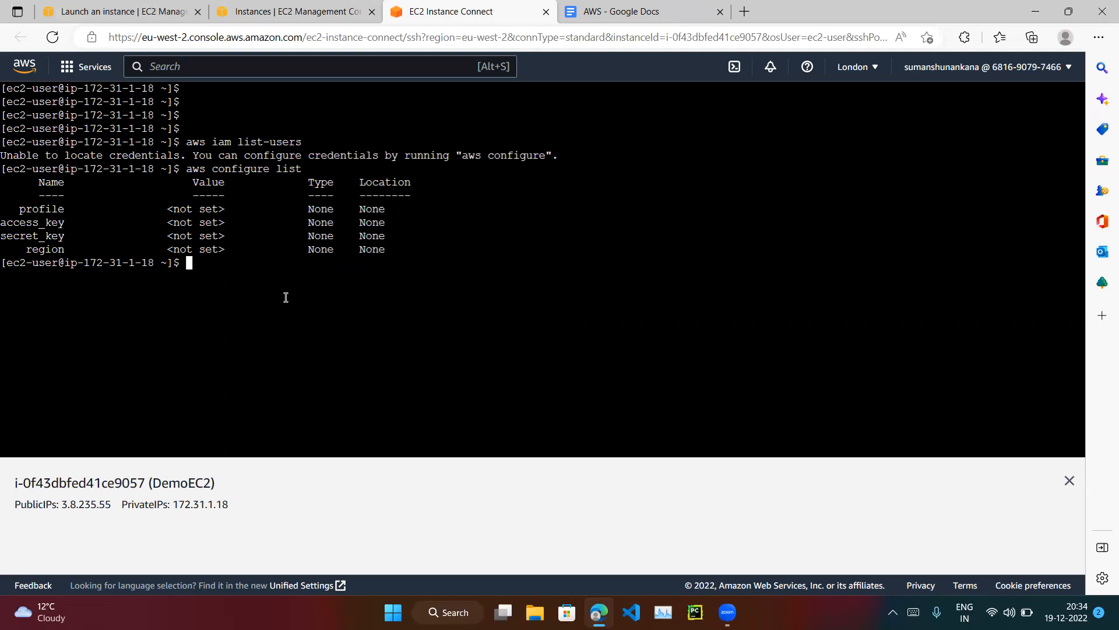
text(aws configure list)
key(Return)
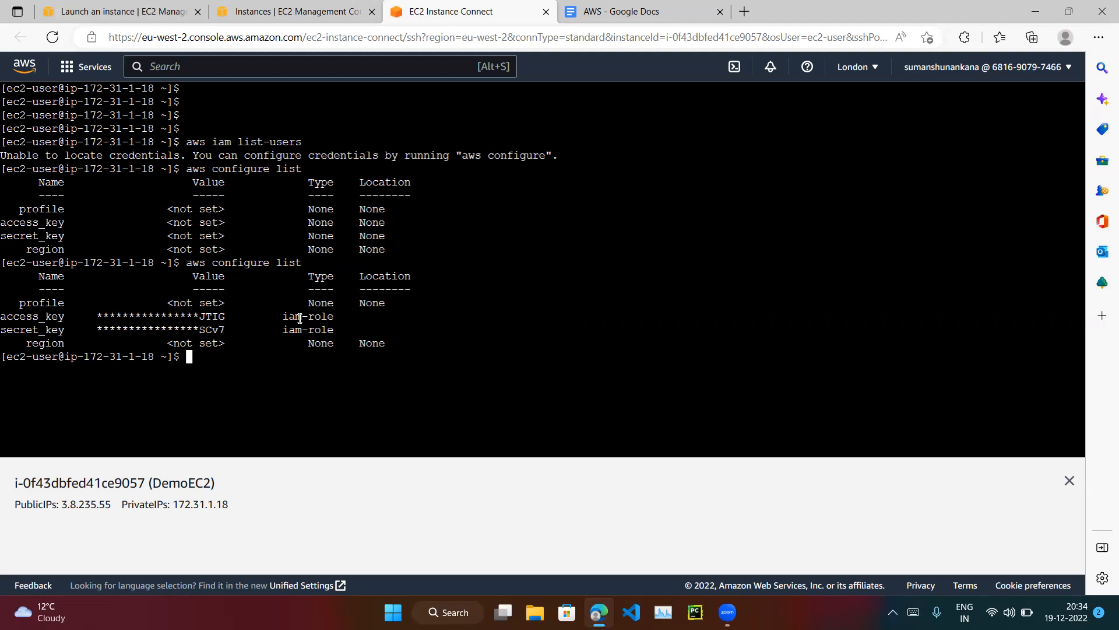
Step: Clear the terminal screen and run aws iam list-users with the IAM role attached
text(clear)
key(Return)
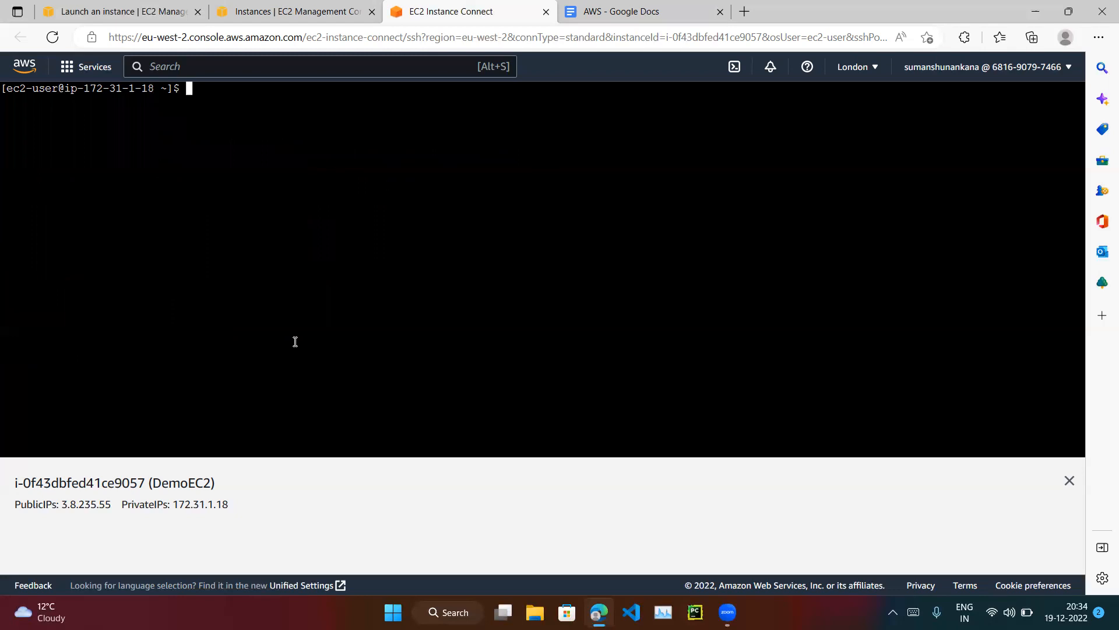
key(Return)
key(Return)
key(Return)
text(aws iam list-users)
key(Return)
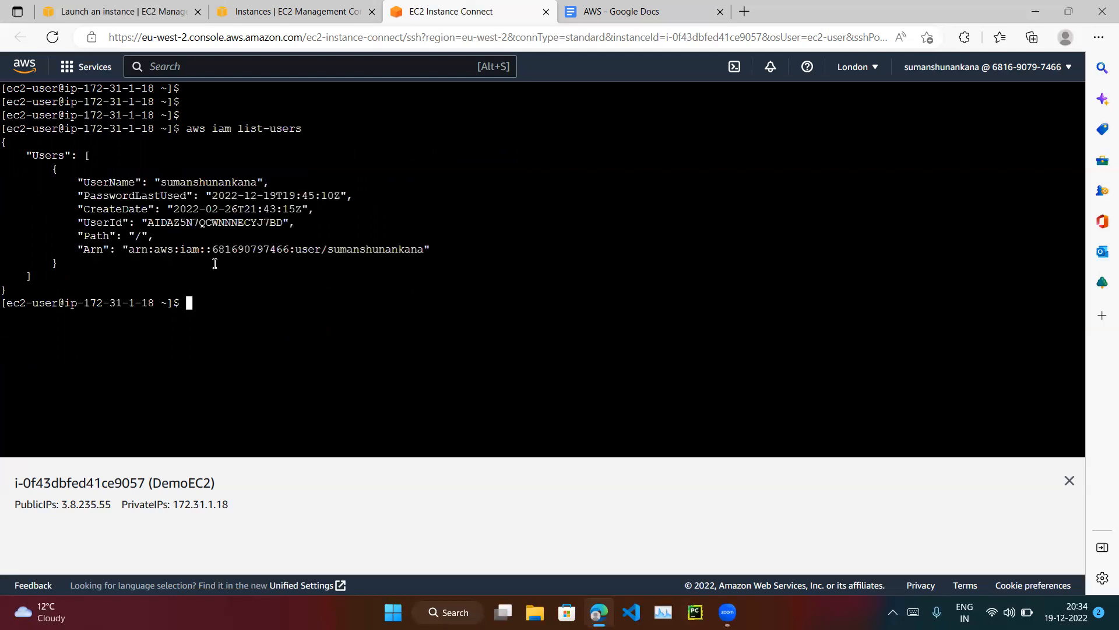
Step: Search the AWS console for IAM and open the IAM service in a new browser tab
click(292, 4)
click(255, 64)
text(IAM)
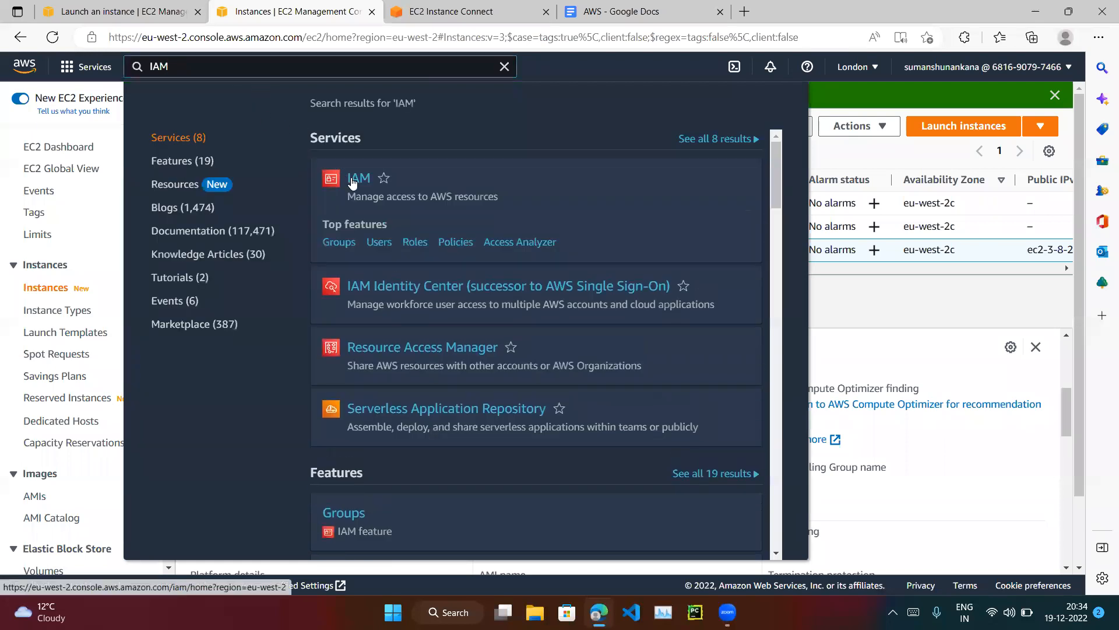
middle_click(357, 179)
click(503, 67)
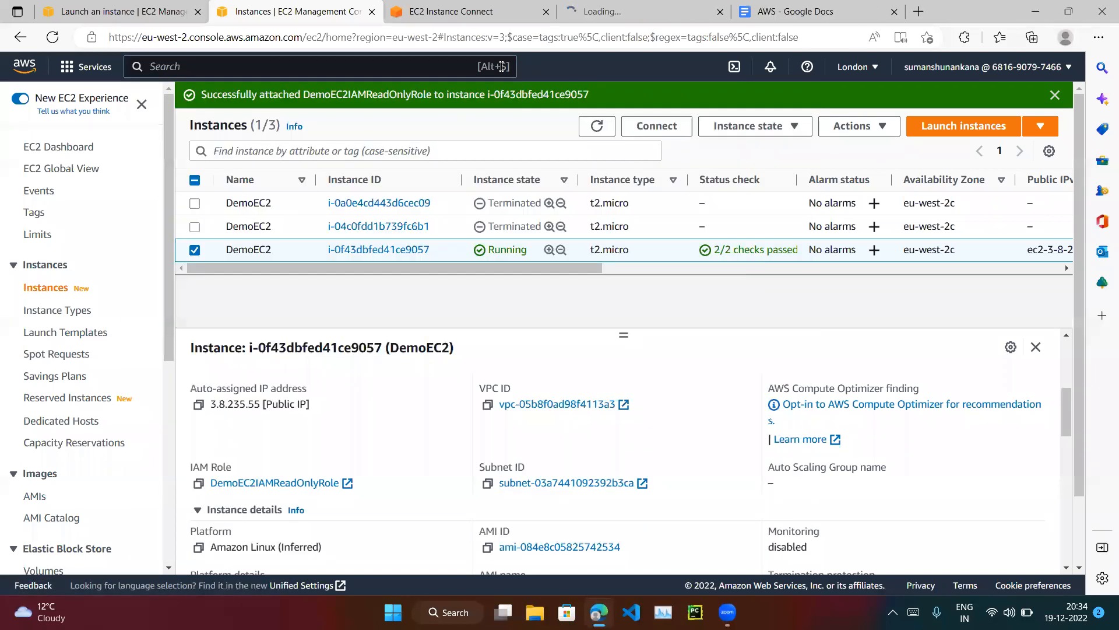
click(605, 17)
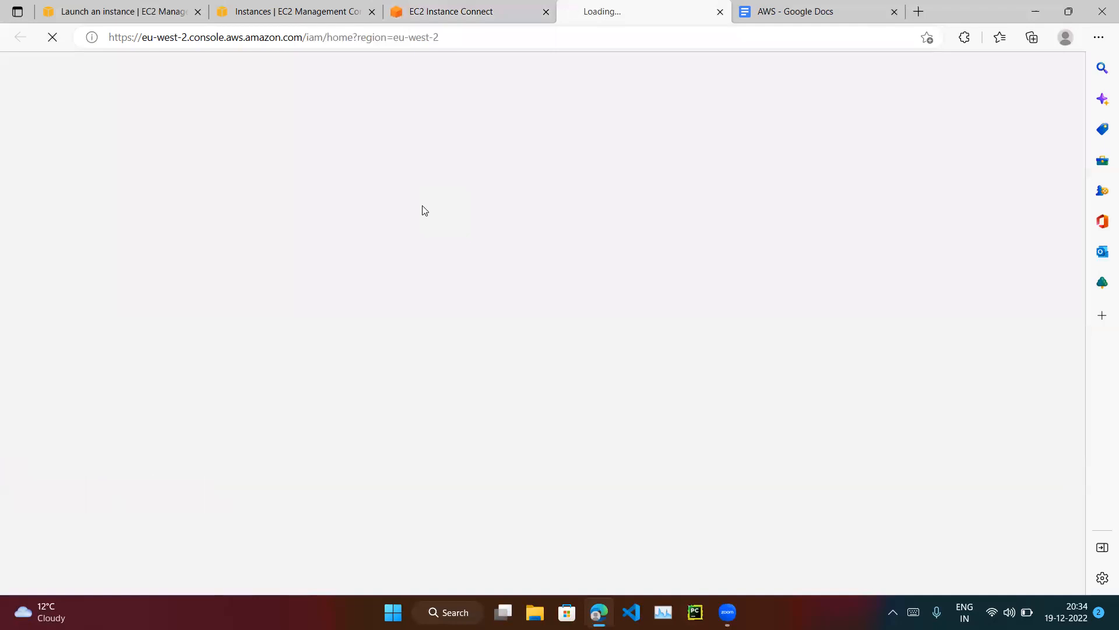
click(445, 14)
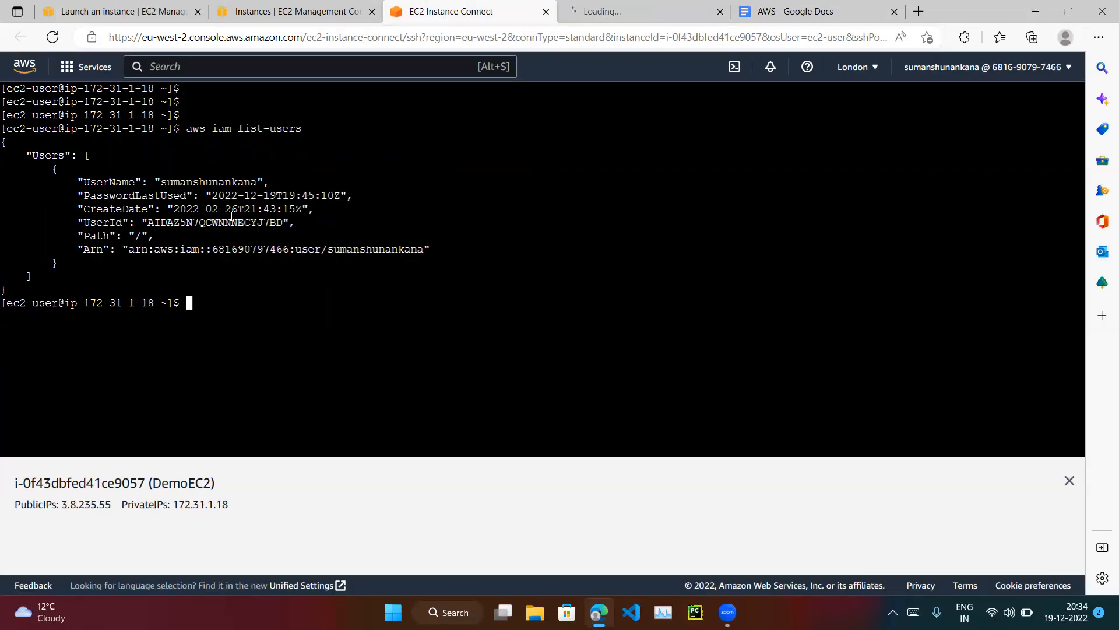
click(631, 6)
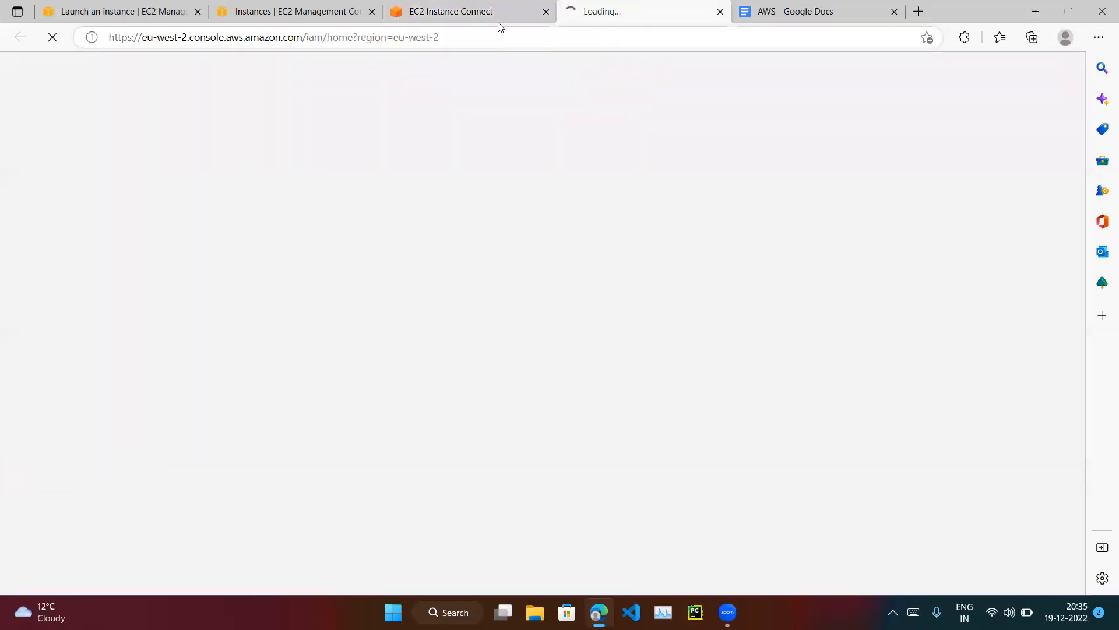
click(471, 18)
click(600, 15)
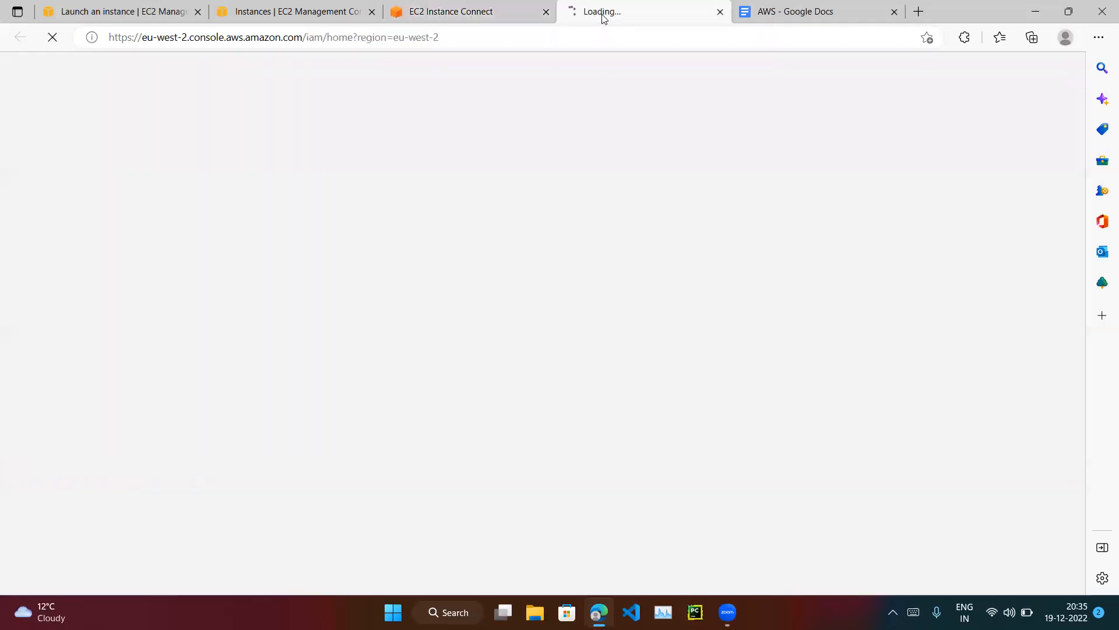
click(496, 15)
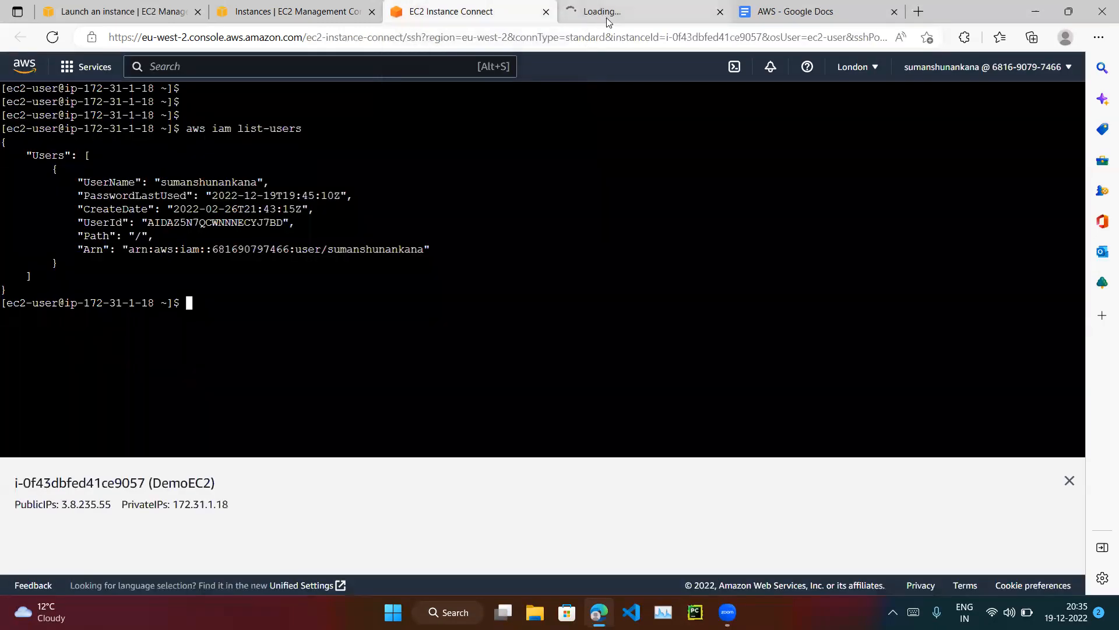
mouse_move(606, 23)
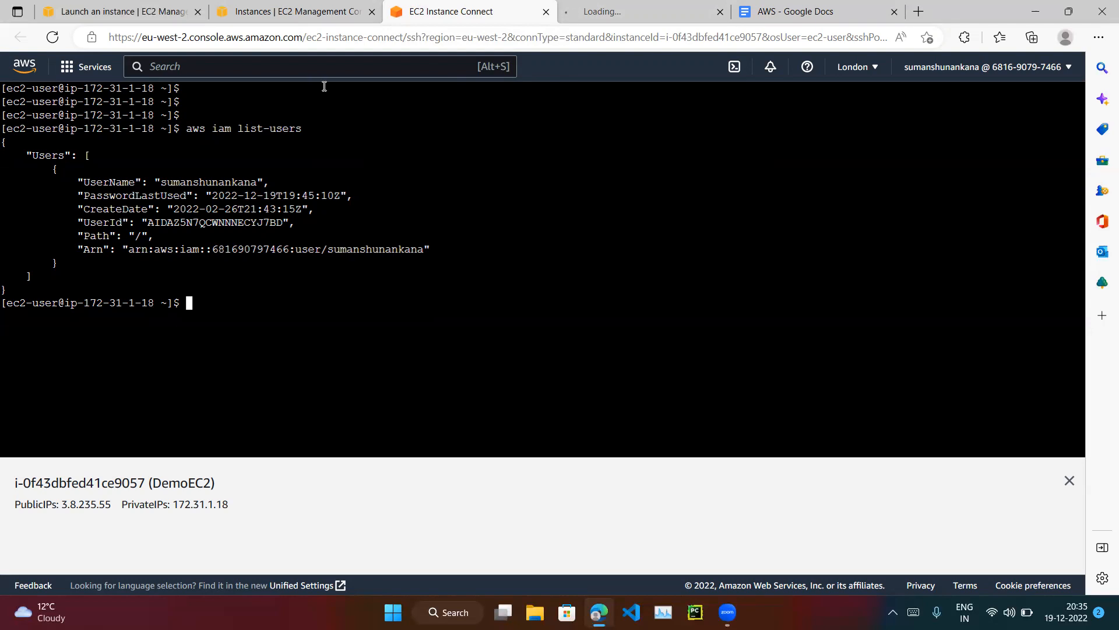
Step: Switch to Google Docs and review the AWS IAM Roles notes
click(768, 4)
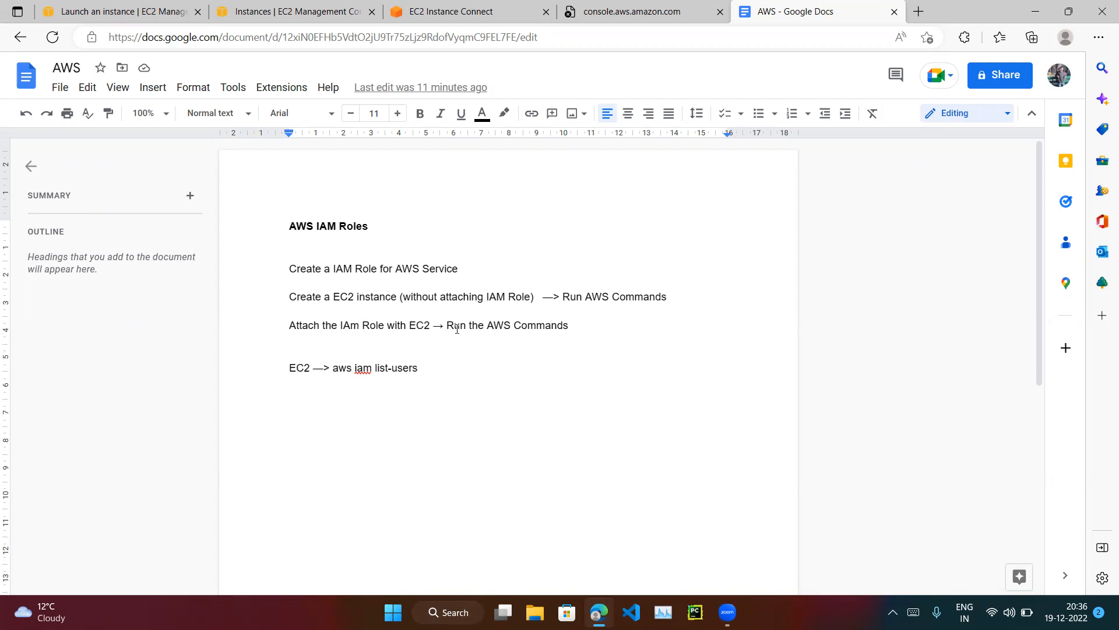
Step: End the EC2 Instance Connect terminal session with exit and return to the EC2 instances list
click(412, 8)
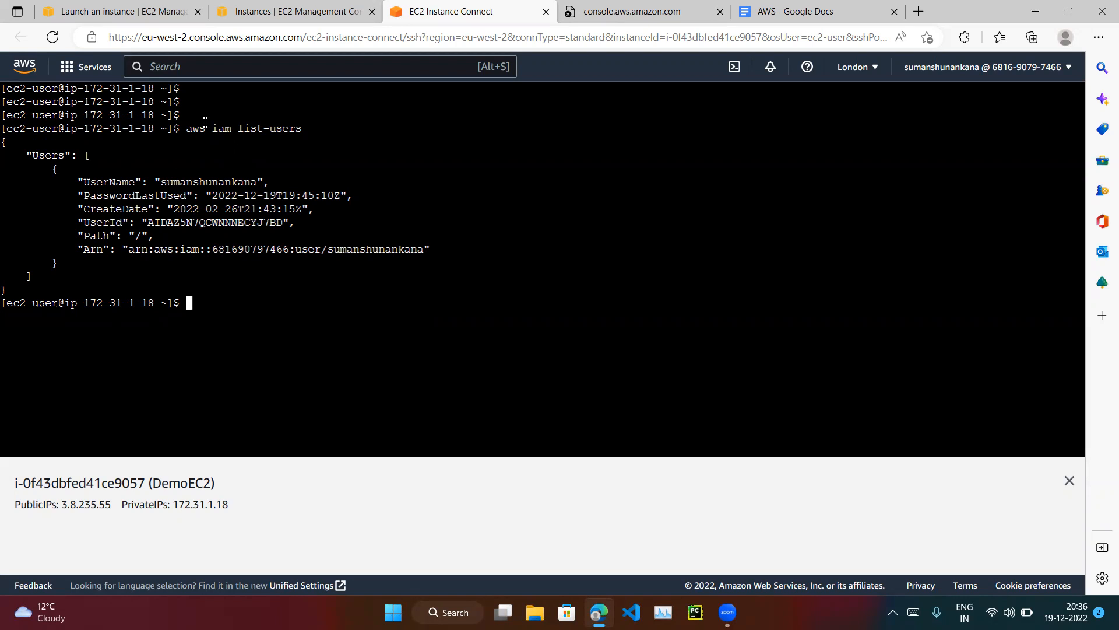
text(exit)
key(Return)
click(303, 12)
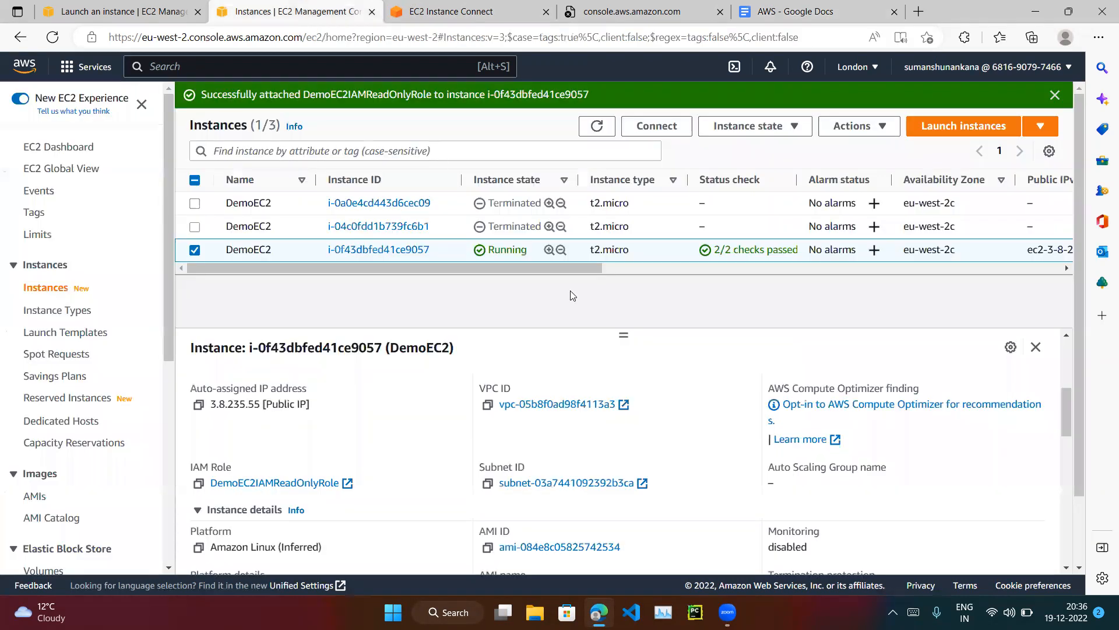